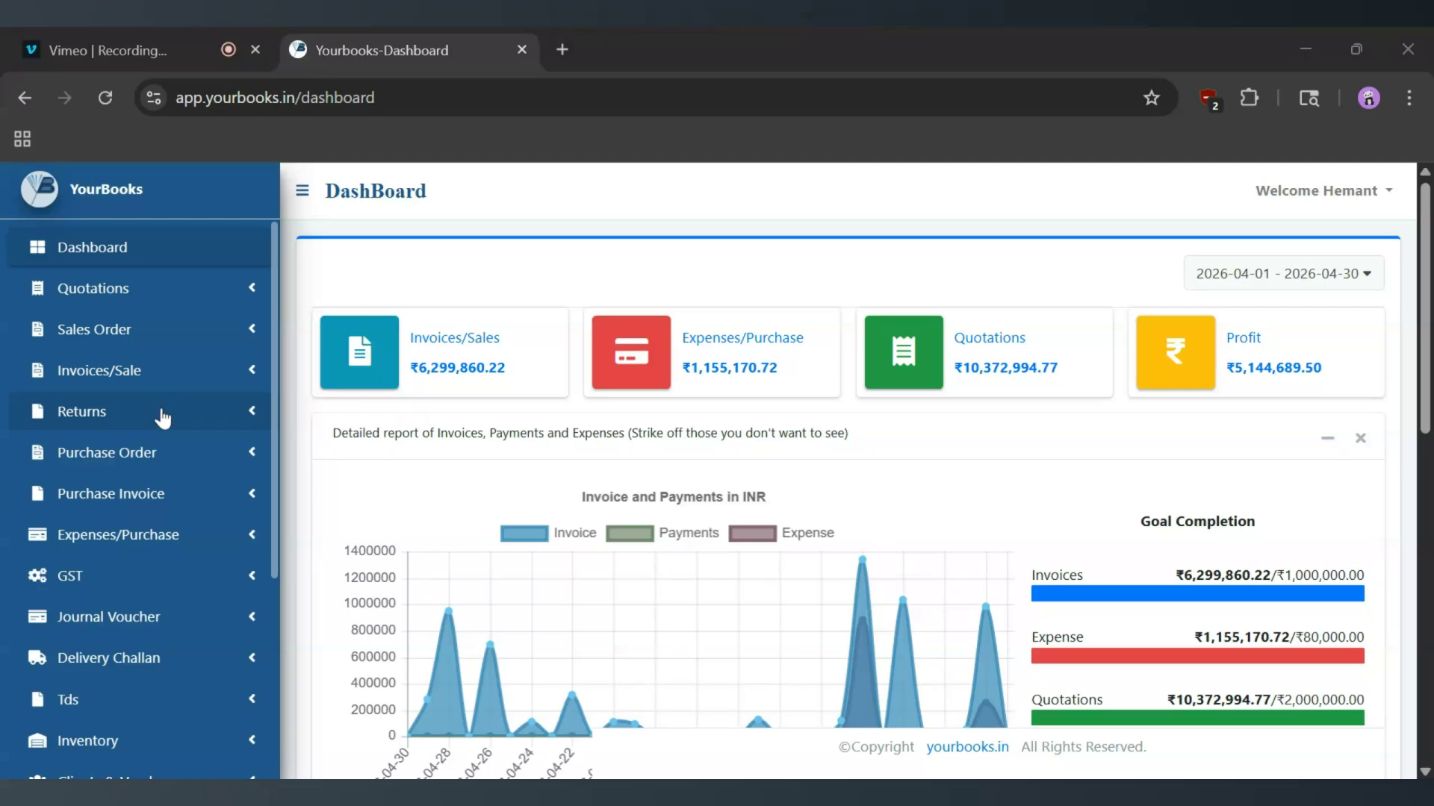
Open a new purchase return form and browse the purchase invoice numbers available for it.
{"action": "left_click", "coordinate": [160, 415]}
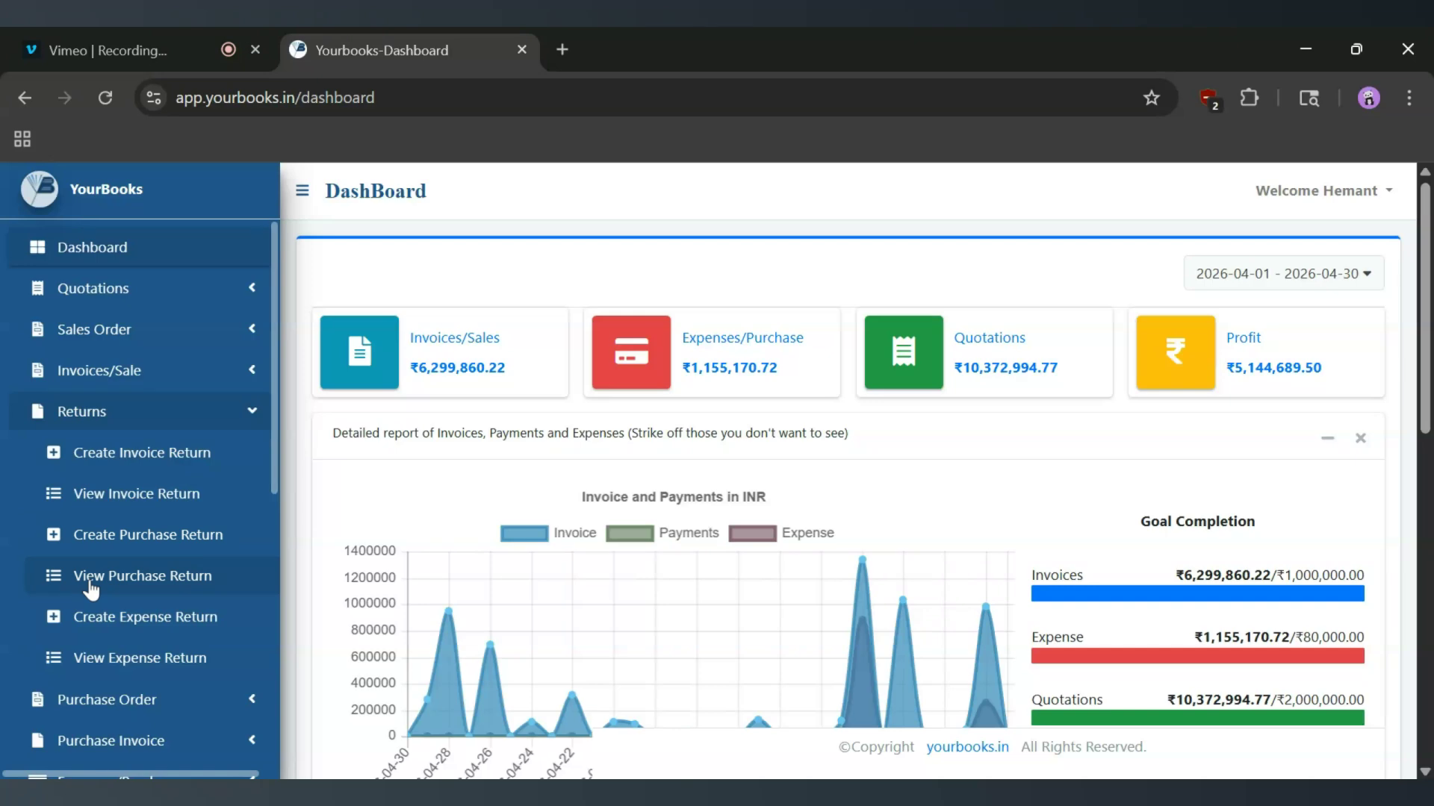
{"action": "left_click", "coordinate": [139, 548]}
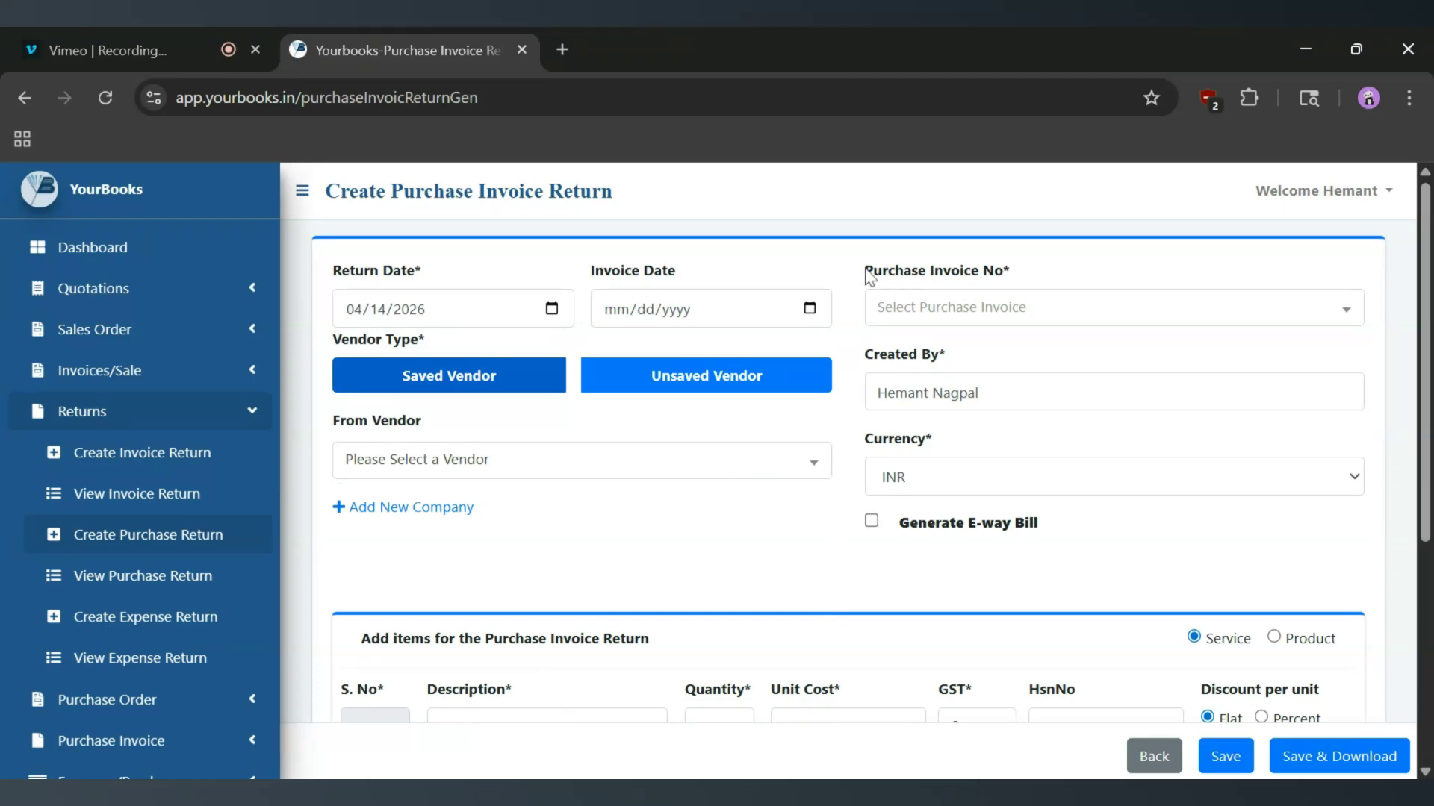
{"action": "left_click", "coordinate": [1006, 321]}
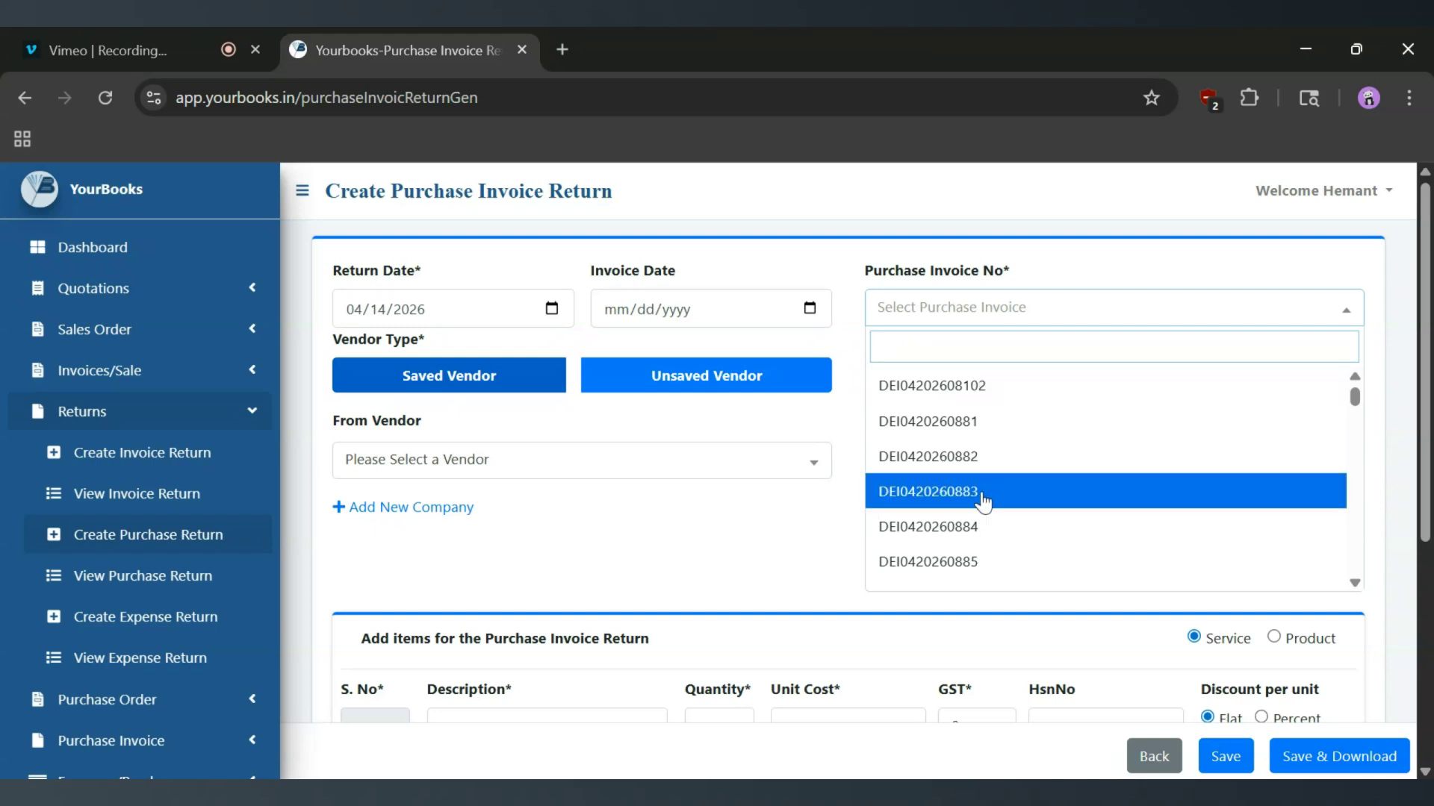
{"action": "scroll", "coordinate": [979, 500], "scroll_direction": "down", "scroll_amount": 5}
{"action": "scroll", "coordinate": [983, 502], "scroll_direction": "down", "scroll_amount": 10}
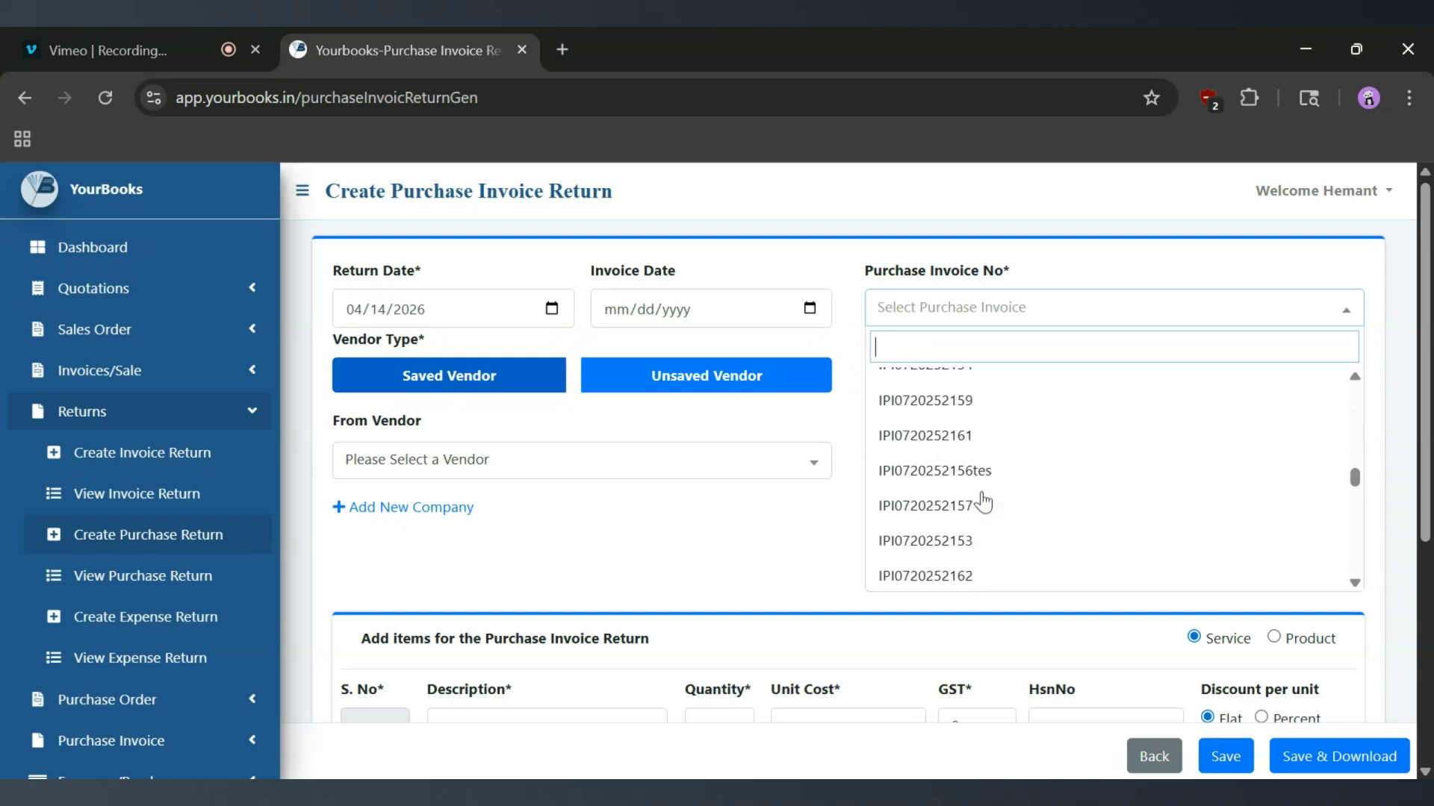
{"action": "scroll", "coordinate": [983, 501], "scroll_direction": "down", "scroll_amount": 8}
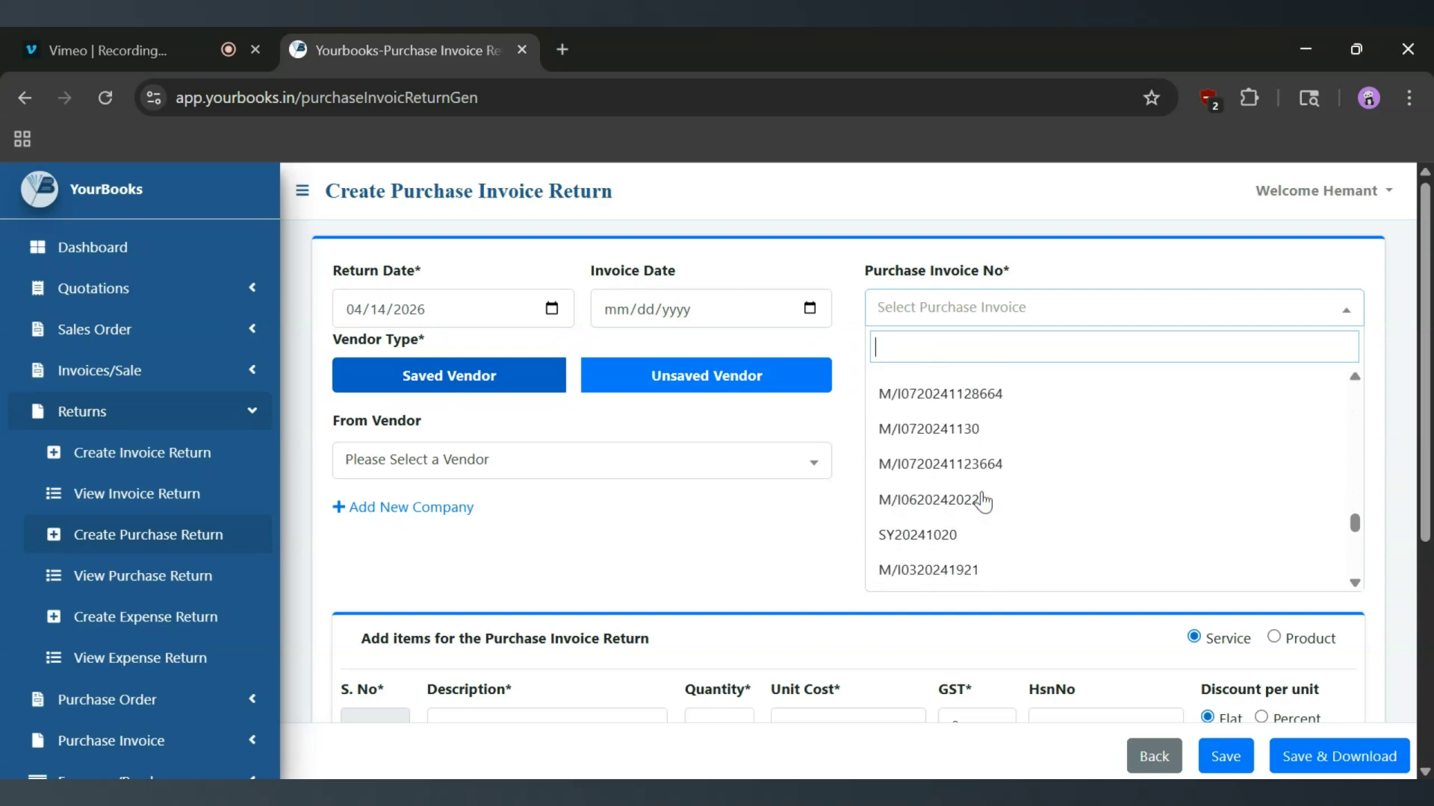
{"action": "scroll", "coordinate": [978, 504], "scroll_direction": "up", "scroll_amount": 10}
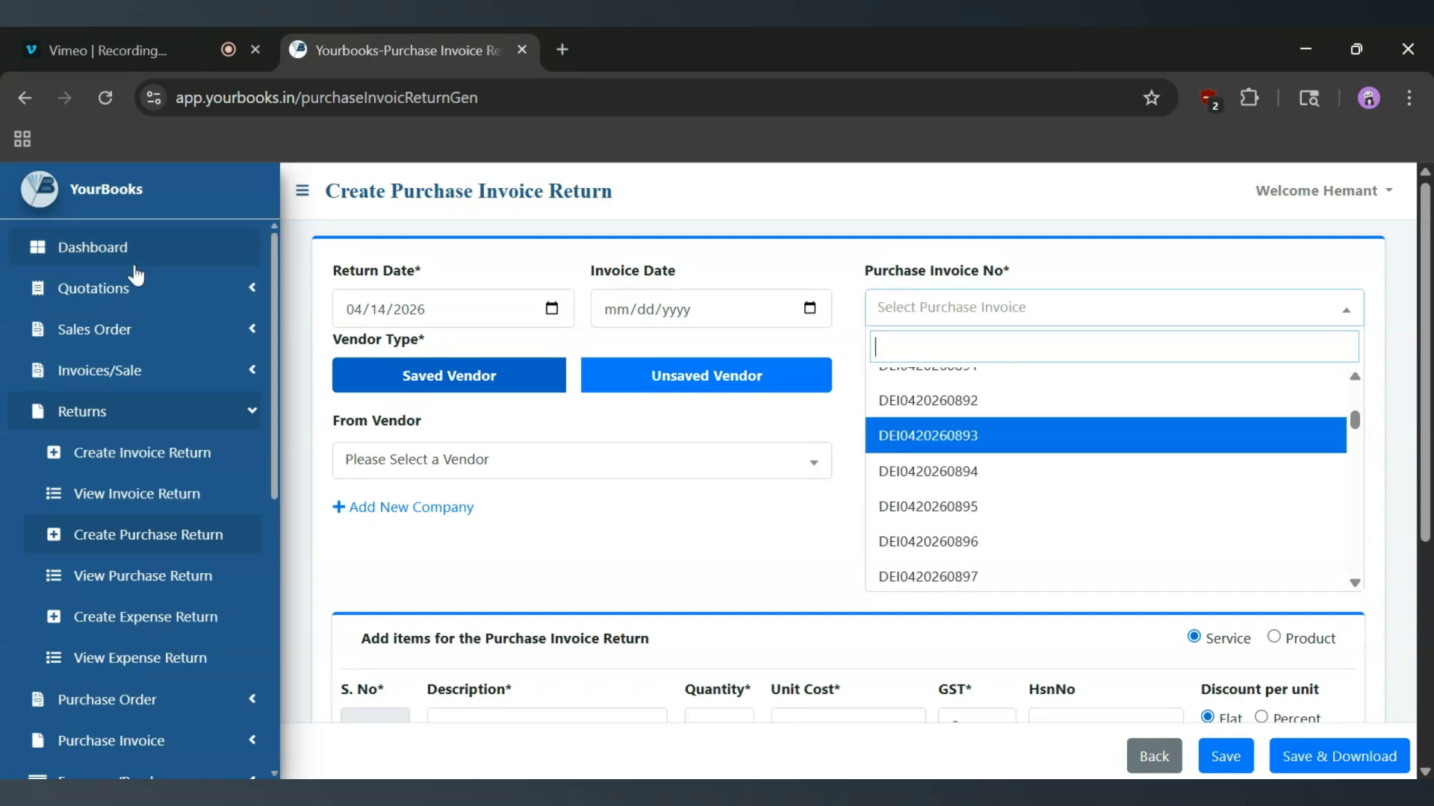
Open the Create Purchase Invoice form in a separate browser tab and examine its Purchase Invoice Number field.
{"action": "scroll", "coordinate": [170, 448], "scroll_direction": "down", "scroll_amount": 5}
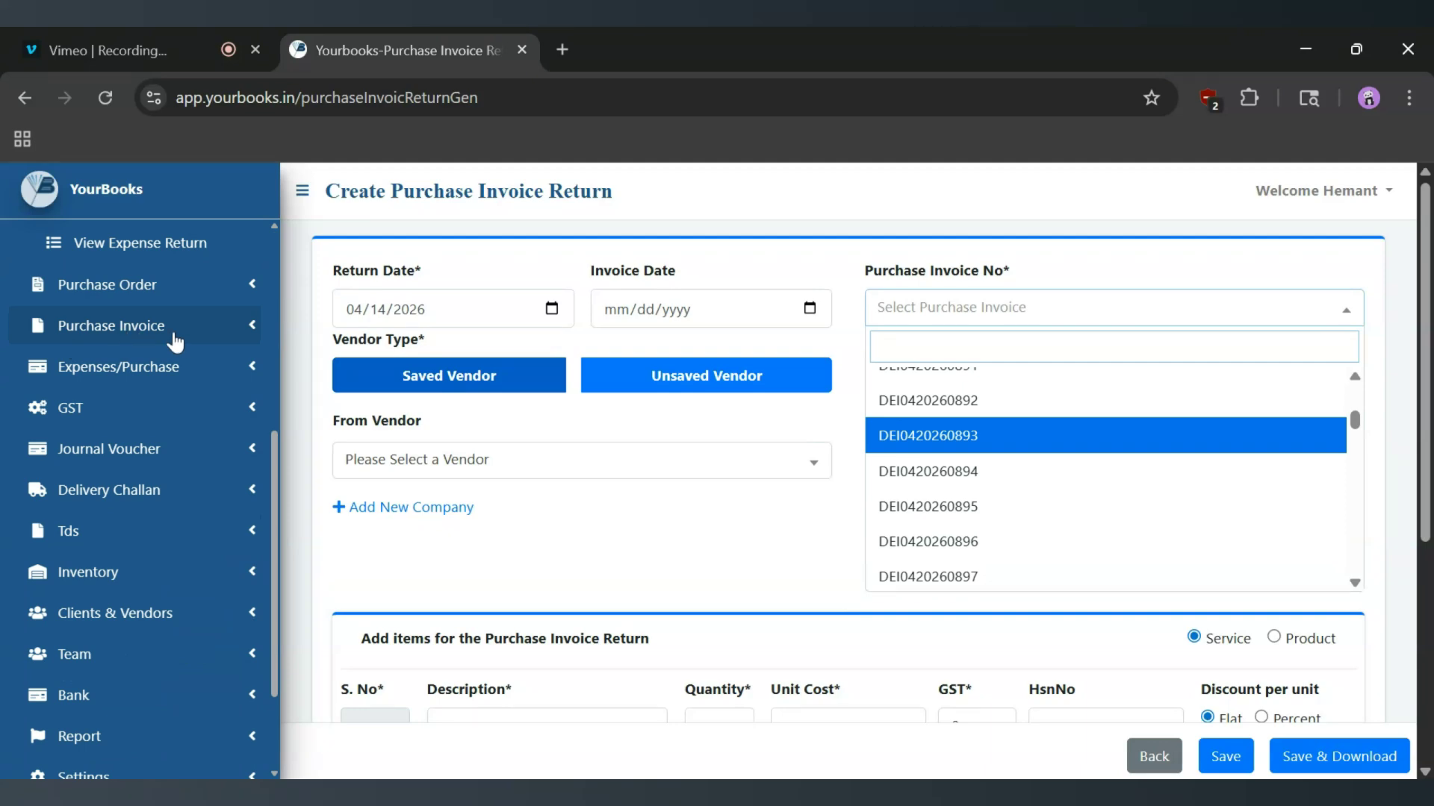
{"action": "left_click", "coordinate": [236, 332]}
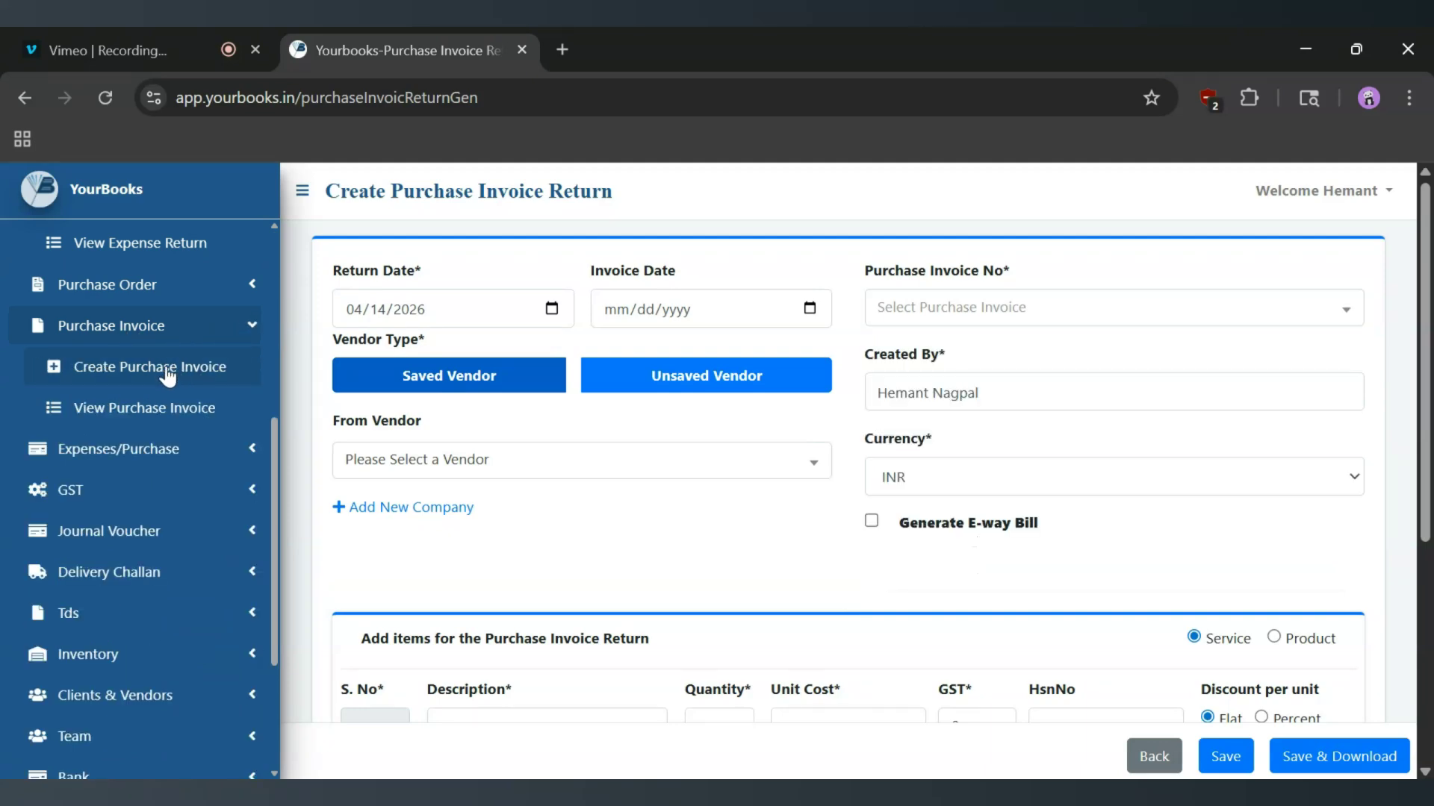
{"action": "middle_click", "coordinate": [166, 373]}
{"action": "left_click", "coordinate": [643, 34]}
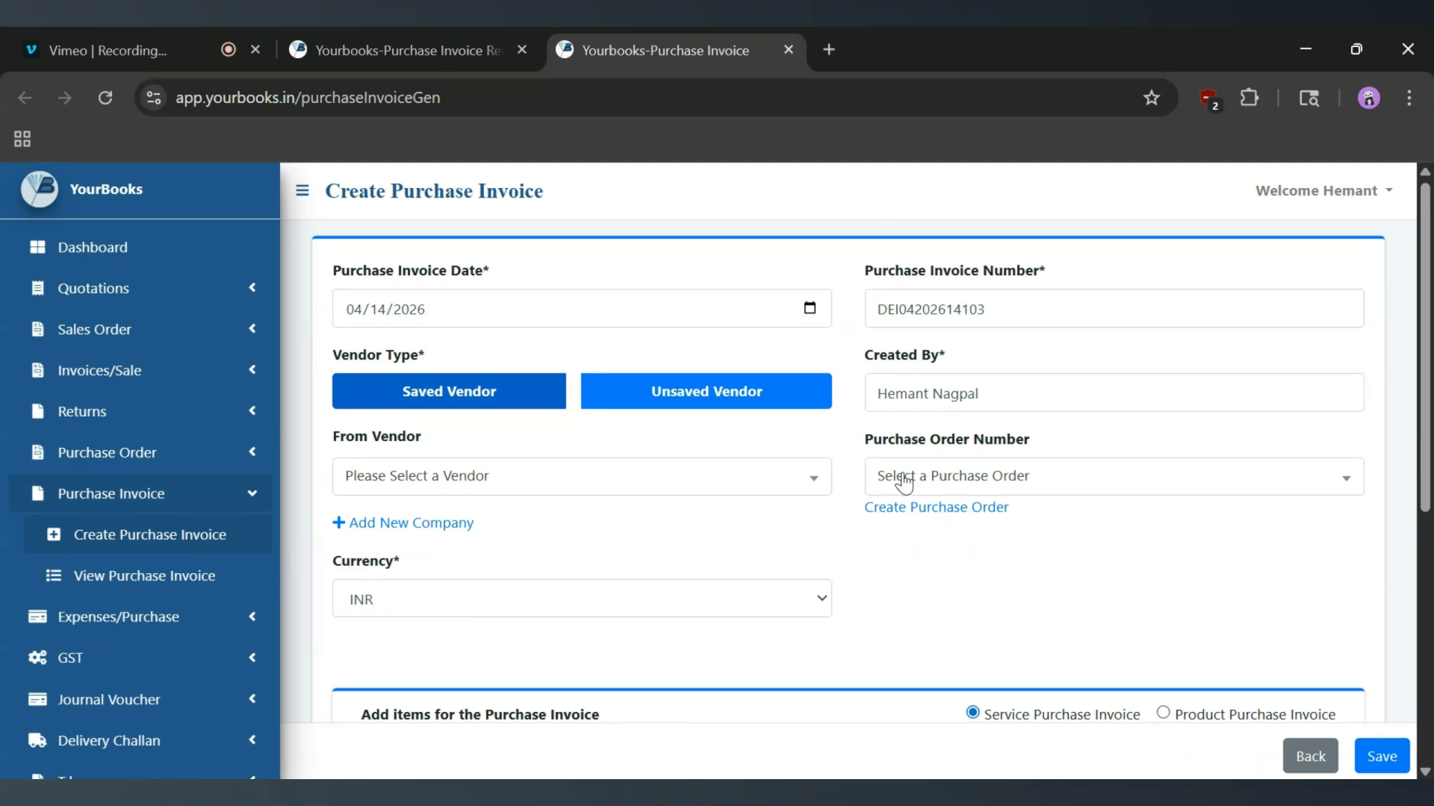
{"action": "scroll", "coordinate": [665, 517], "scroll_direction": "down", "scroll_amount": 5}
{"action": "scroll", "coordinate": [665, 517], "scroll_direction": "up", "scroll_amount": 5}
{"action": "left_click_drag", "start_coordinate": [985, 309], "coordinate": [876, 309]}
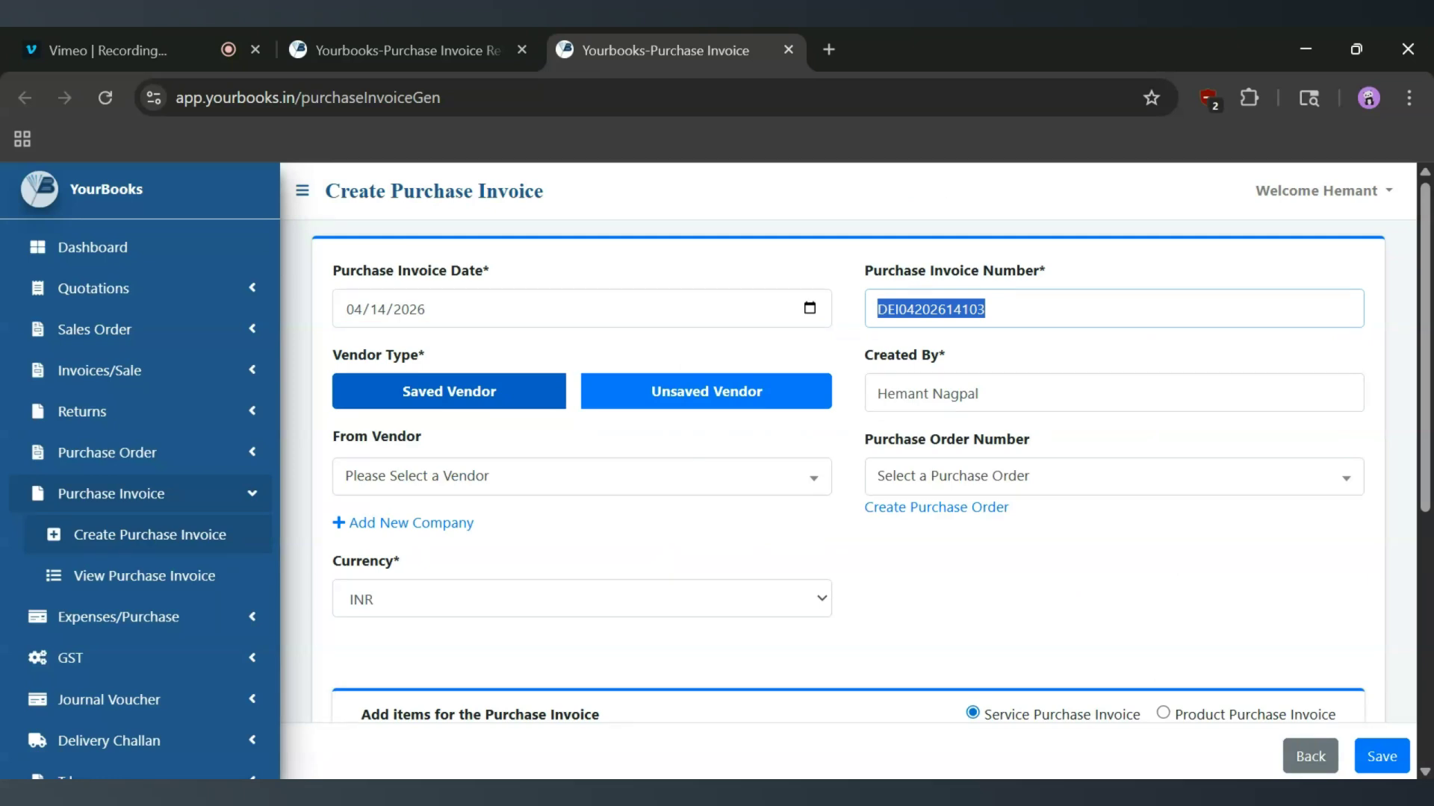
{"action": "left_click", "coordinate": [420, 37]}
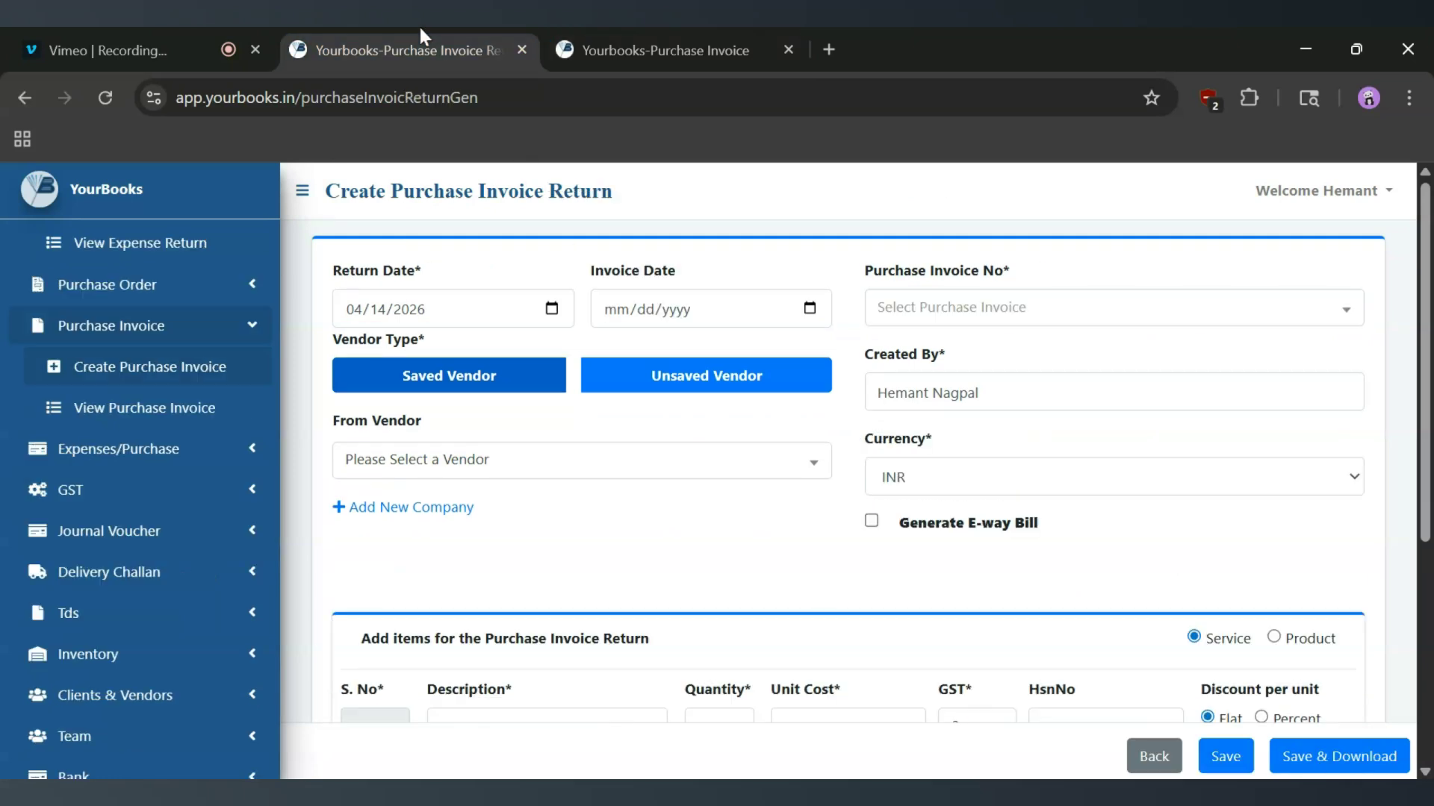
{"action": "left_click", "coordinate": [942, 310]}
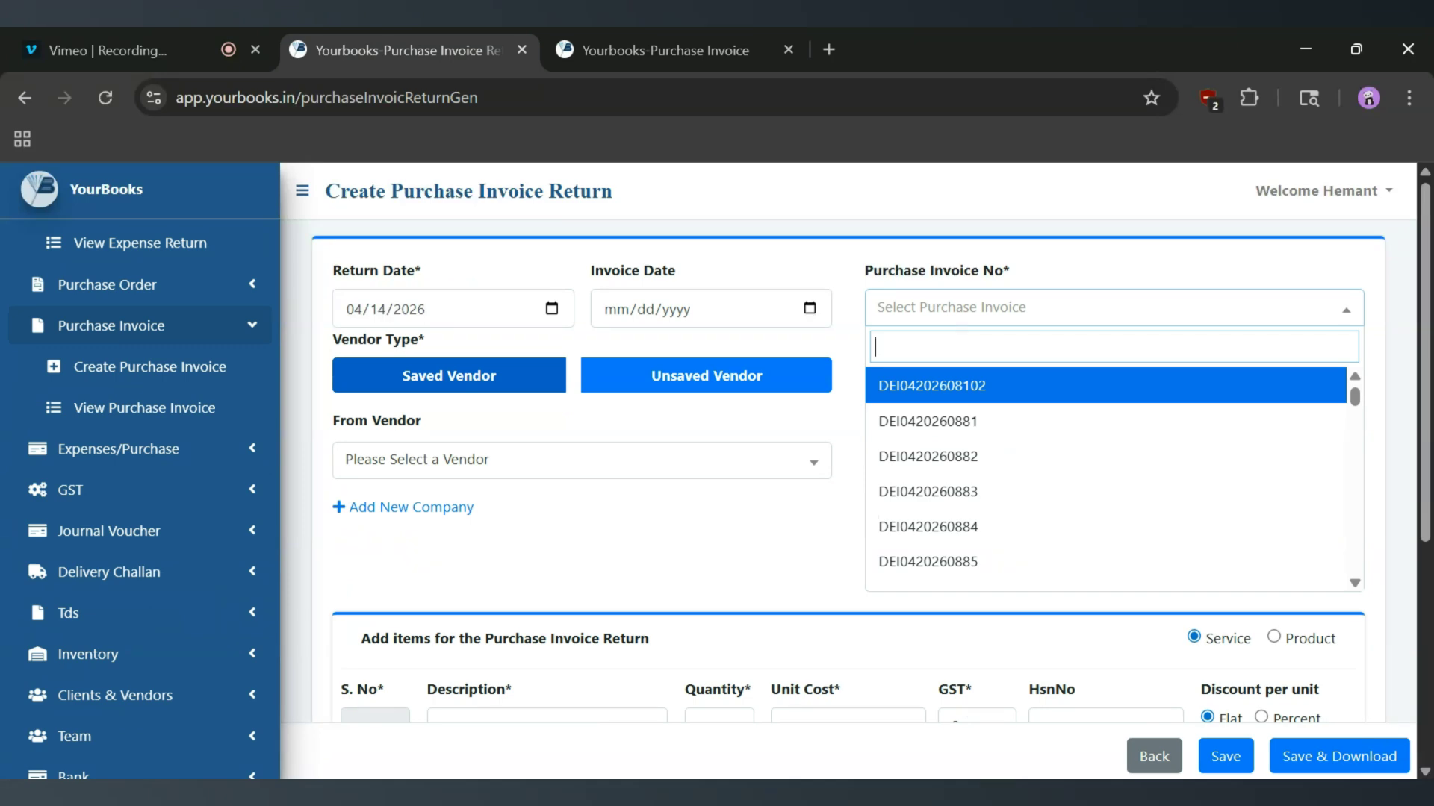
{"action": "key", "text": "Down"}
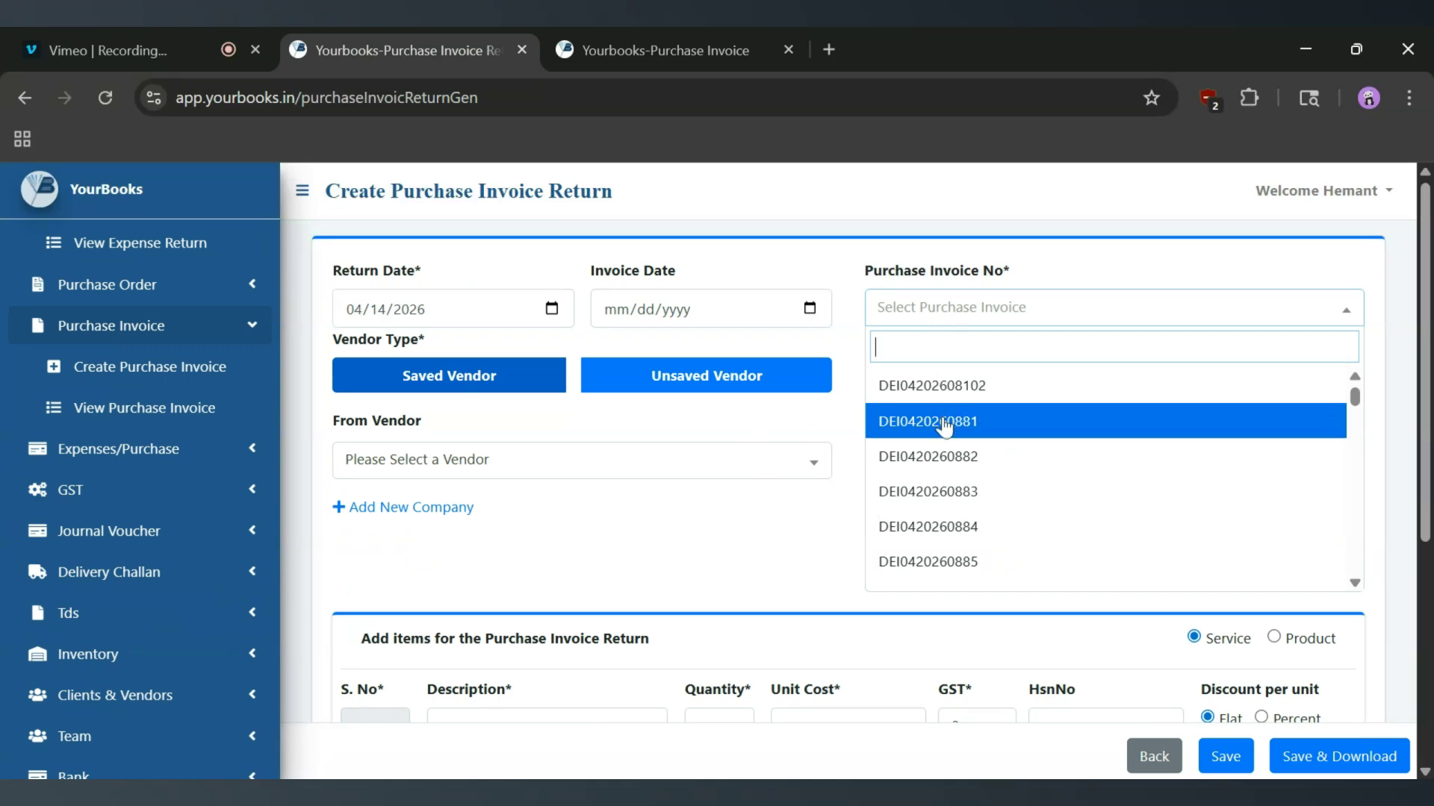
{"action": "left_click", "coordinate": [945, 426]}
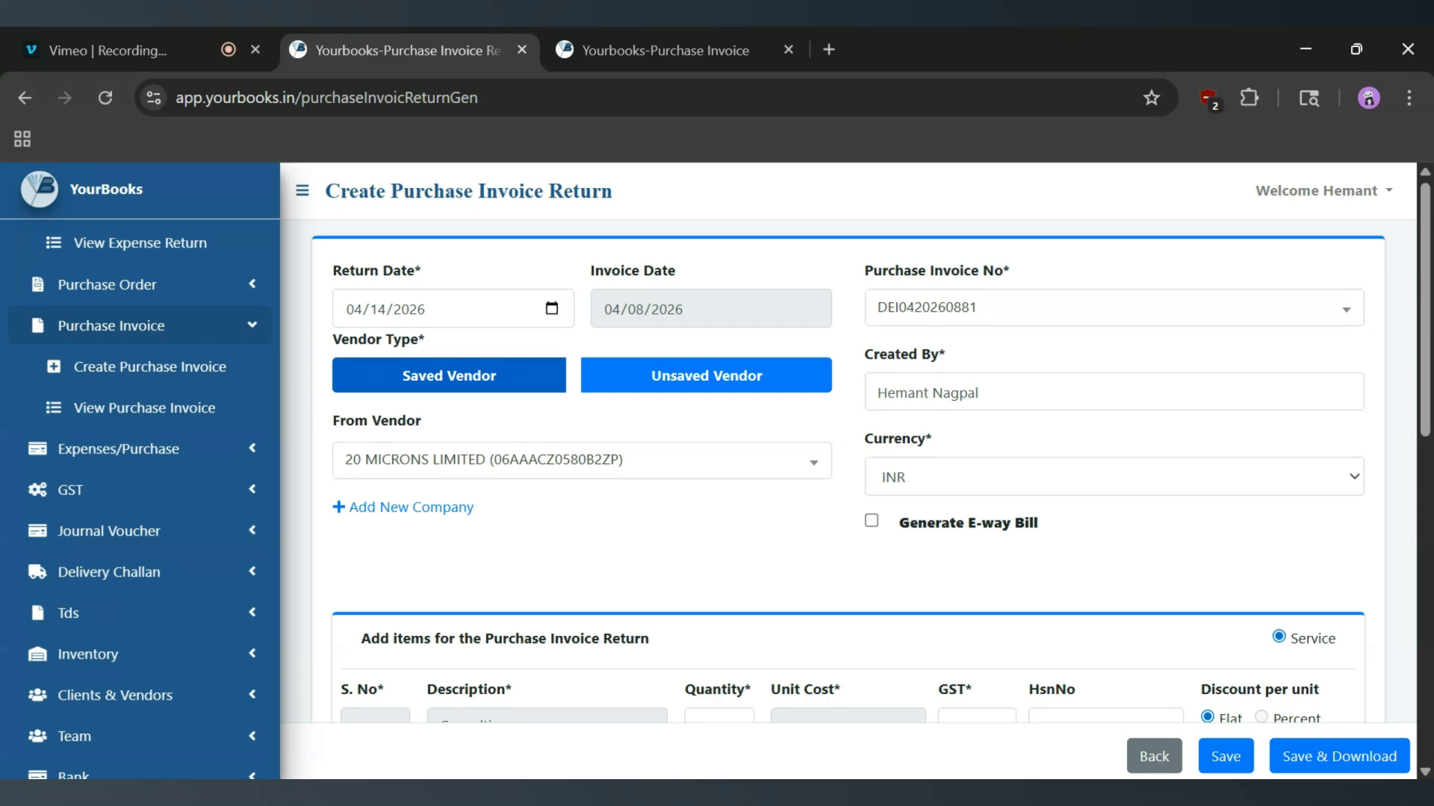
Review the vendor, currency and item details filled in on the return, including the items' quantities.
{"action": "scroll", "coordinate": [947, 421], "scroll_direction": "down", "scroll_amount": 8}
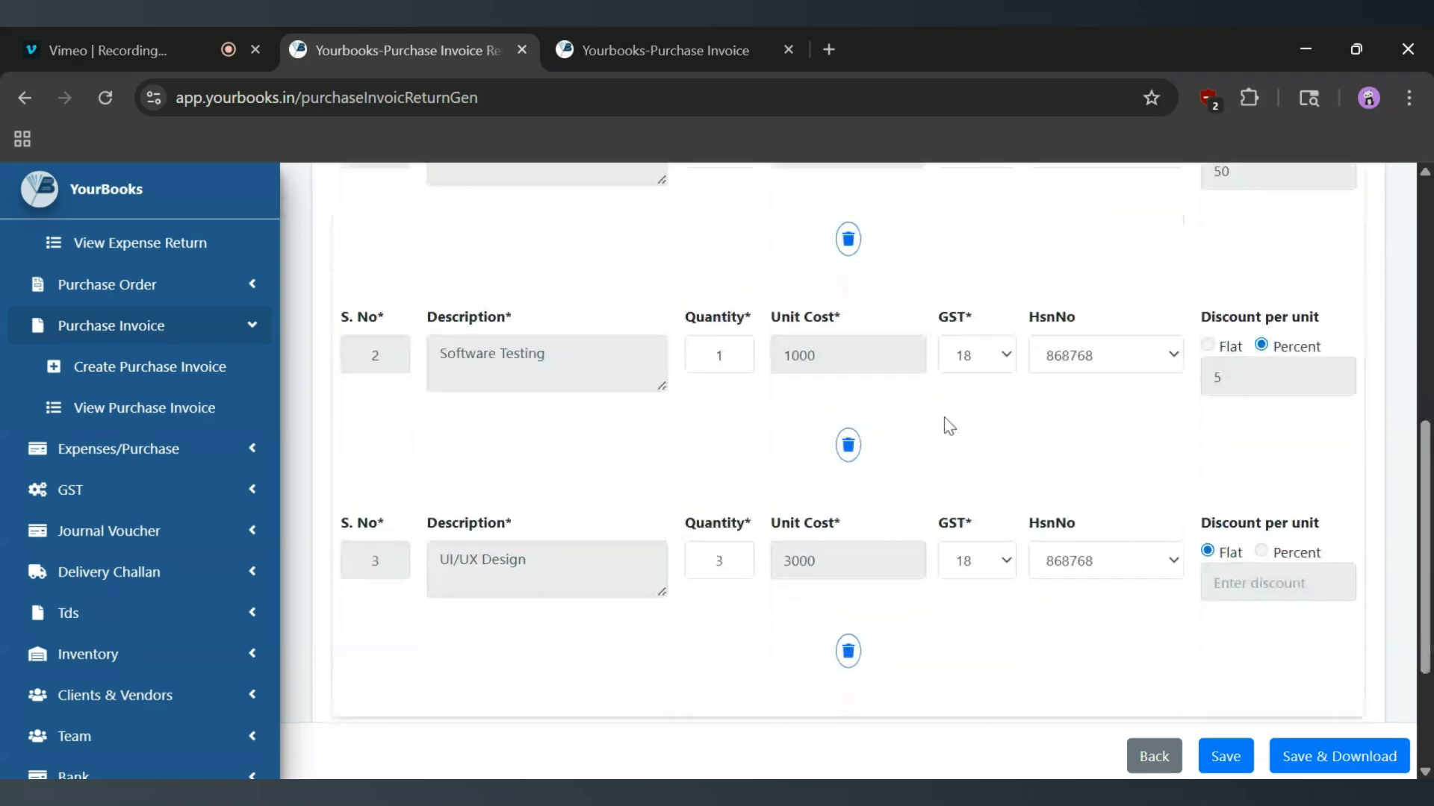
{"action": "scroll", "coordinate": [947, 426], "scroll_direction": "up", "scroll_amount": 8}
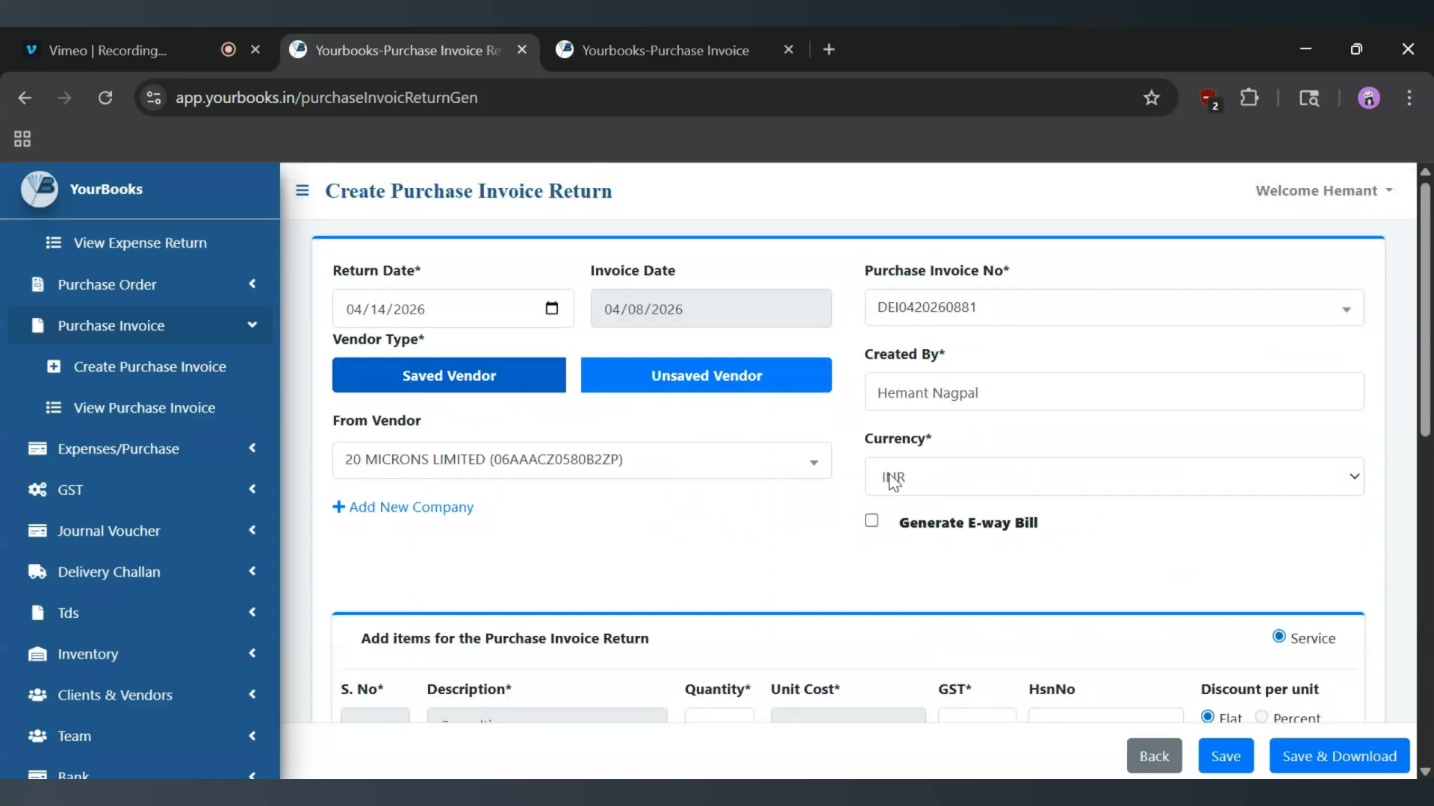
{"action": "scroll", "coordinate": [826, 487], "scroll_direction": "down", "scroll_amount": 3}
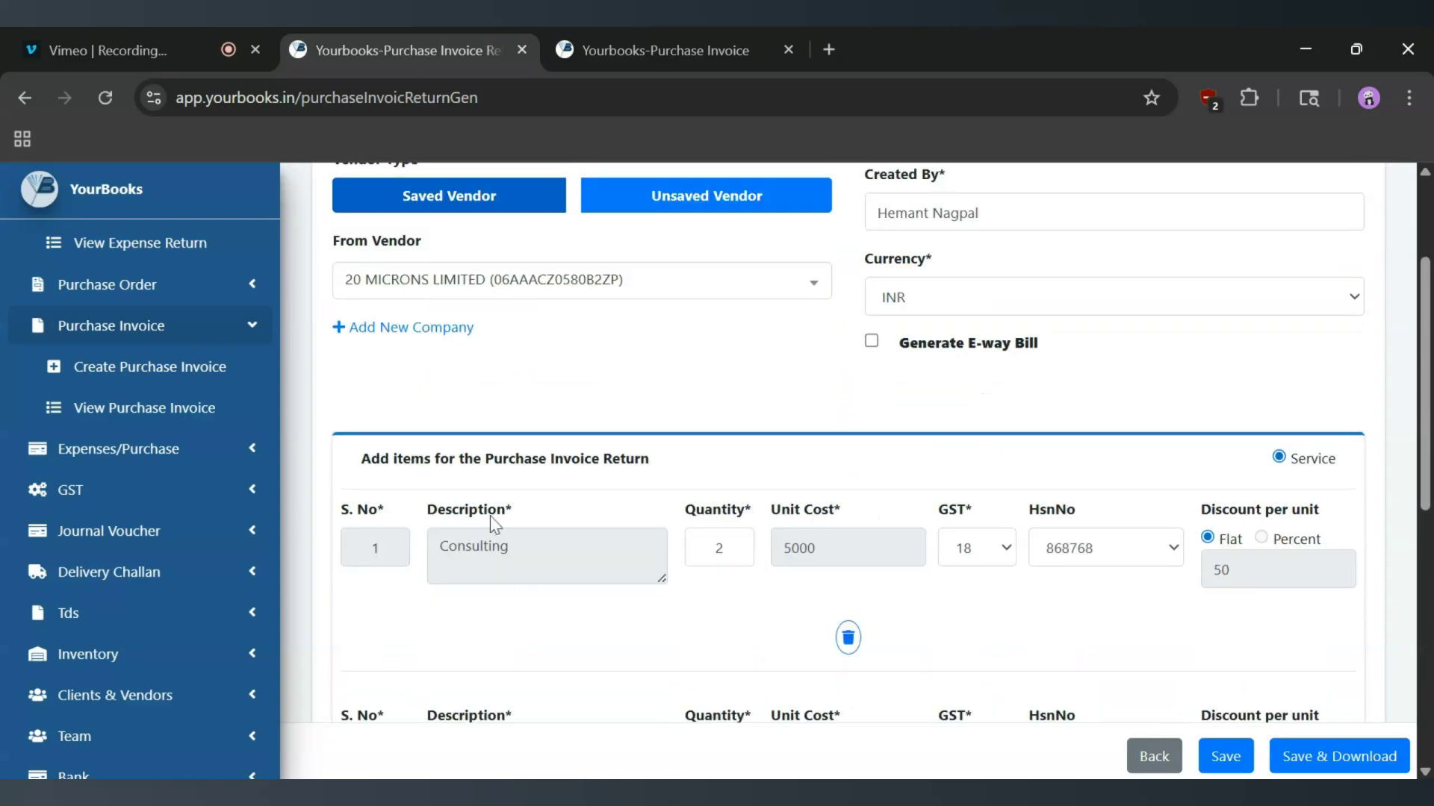
{"action": "scroll", "coordinate": [490, 517], "scroll_direction": "down", "scroll_amount": 5}
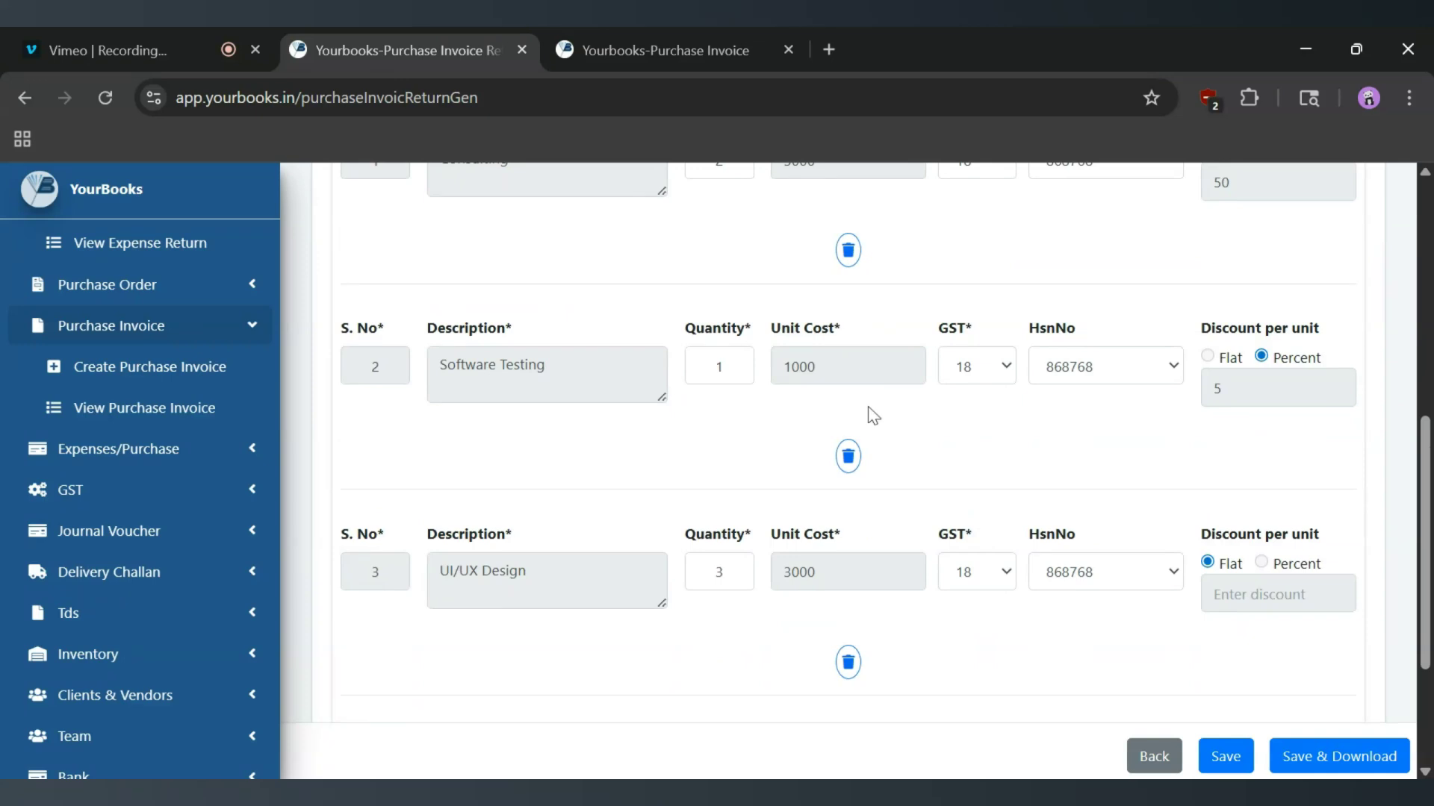
{"action": "scroll", "coordinate": [872, 415], "scroll_direction": "up", "scroll_amount": 4}
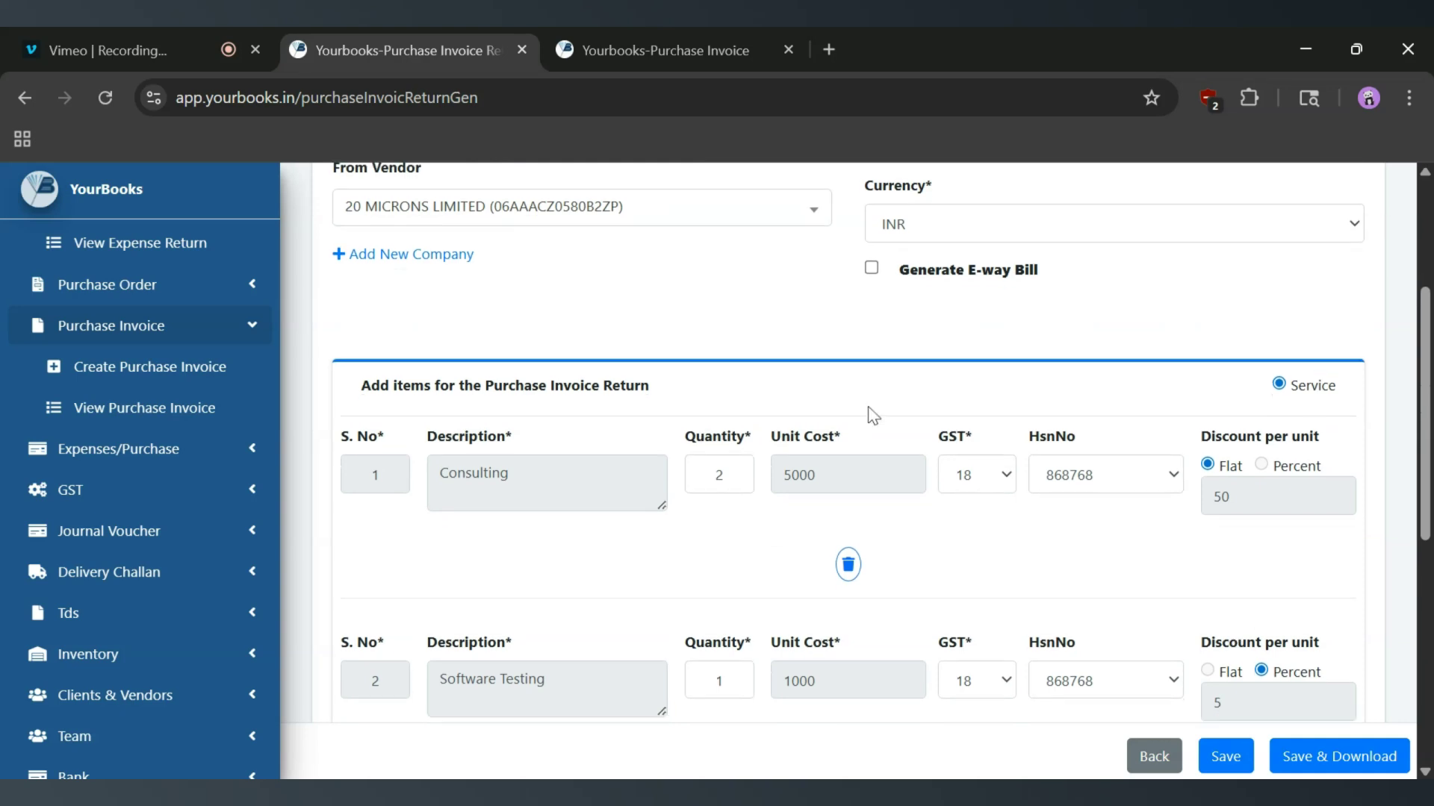
{"action": "scroll", "coordinate": [871, 410], "scroll_direction": "up", "scroll_amount": 3}
{"action": "scroll", "coordinate": [1028, 527], "scroll_direction": "down", "scroll_amount": 6}
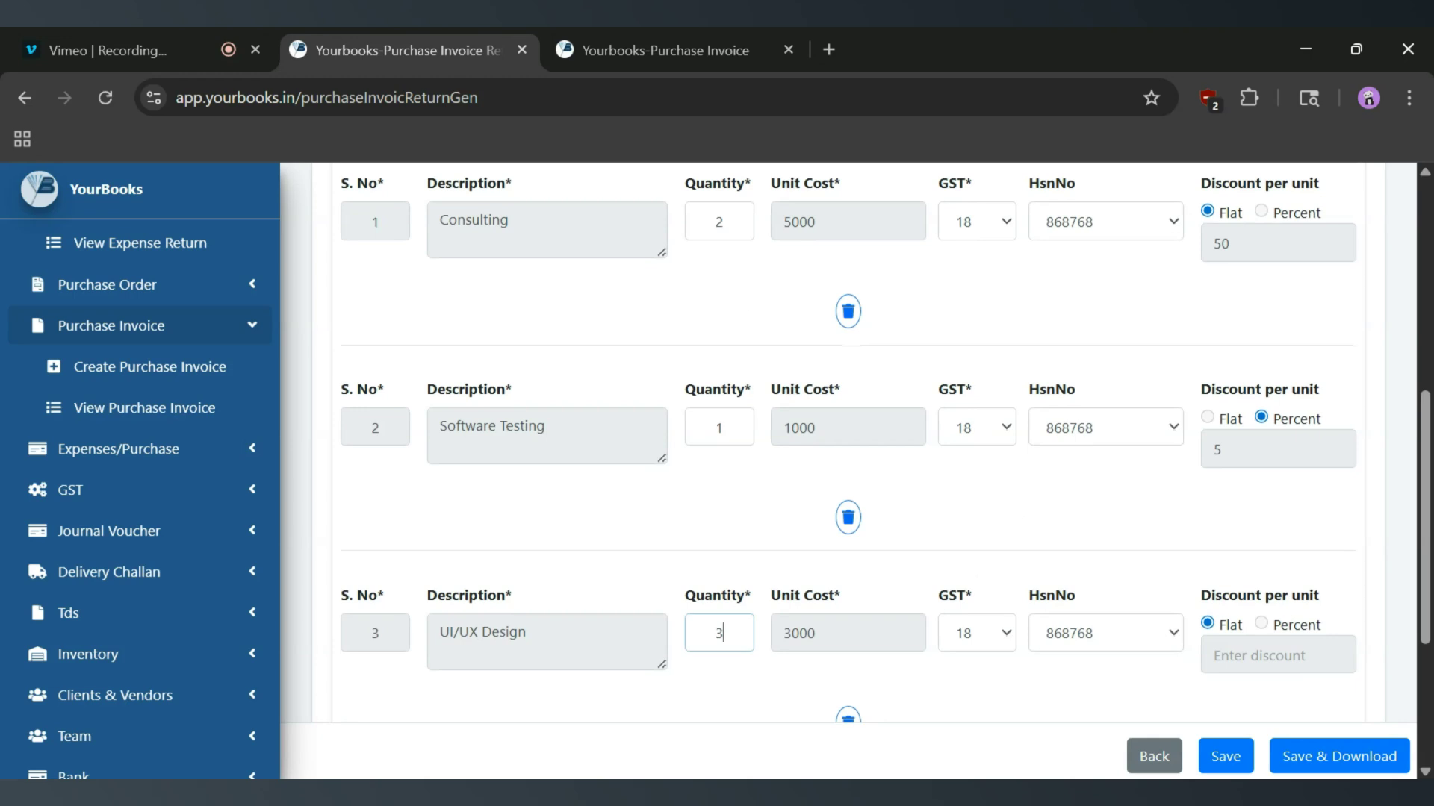
{"action": "left_click", "coordinate": [734, 239]}
{"action": "left_click", "coordinate": [722, 634]}
Remove the UI/UX Design item from the return and save the return.
{"action": "scroll", "coordinate": [840, 351], "scroll_direction": "down", "scroll_amount": 3}
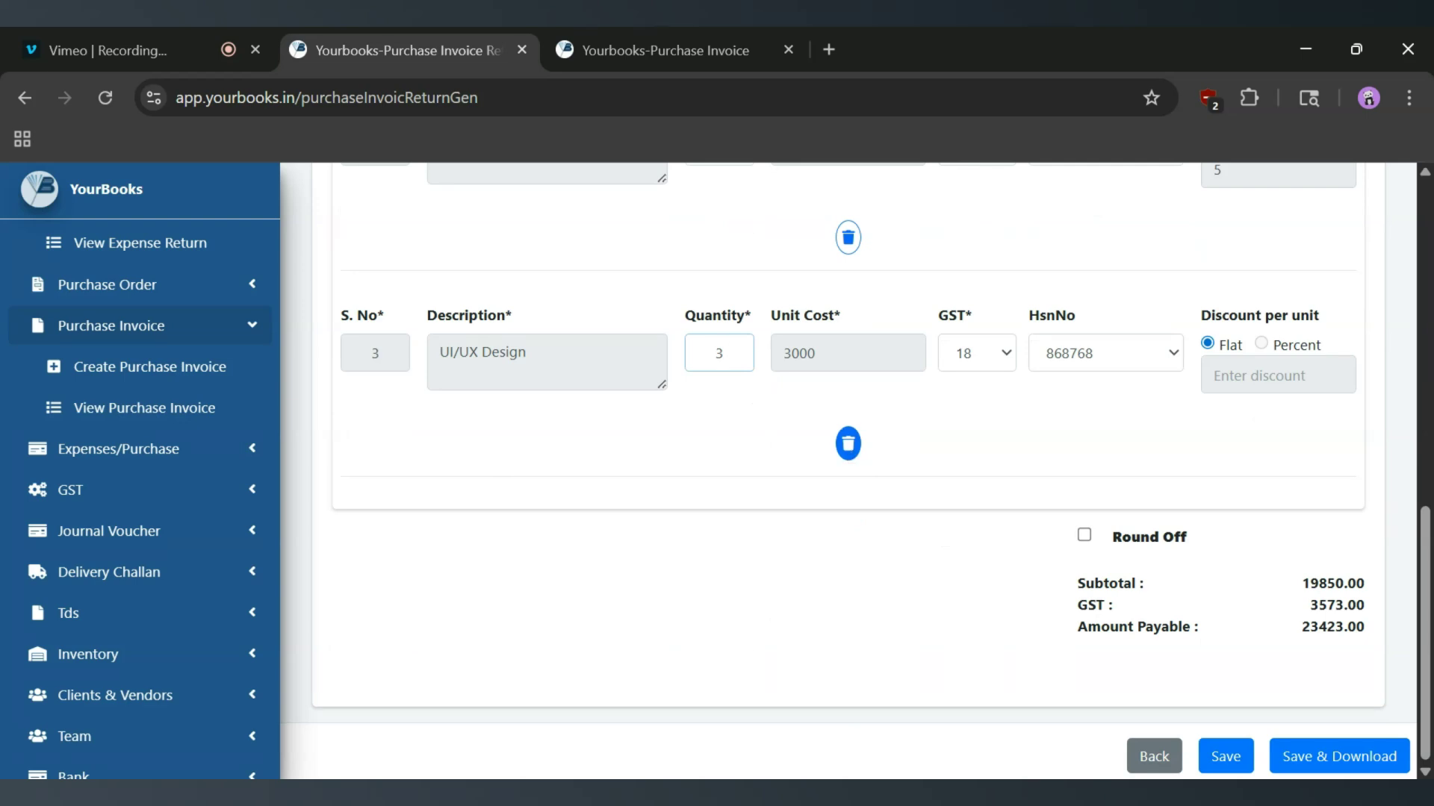
{"action": "left_click", "coordinate": [848, 446]}
{"action": "scroll", "coordinate": [822, 444], "scroll_direction": "up", "scroll_amount": 2}
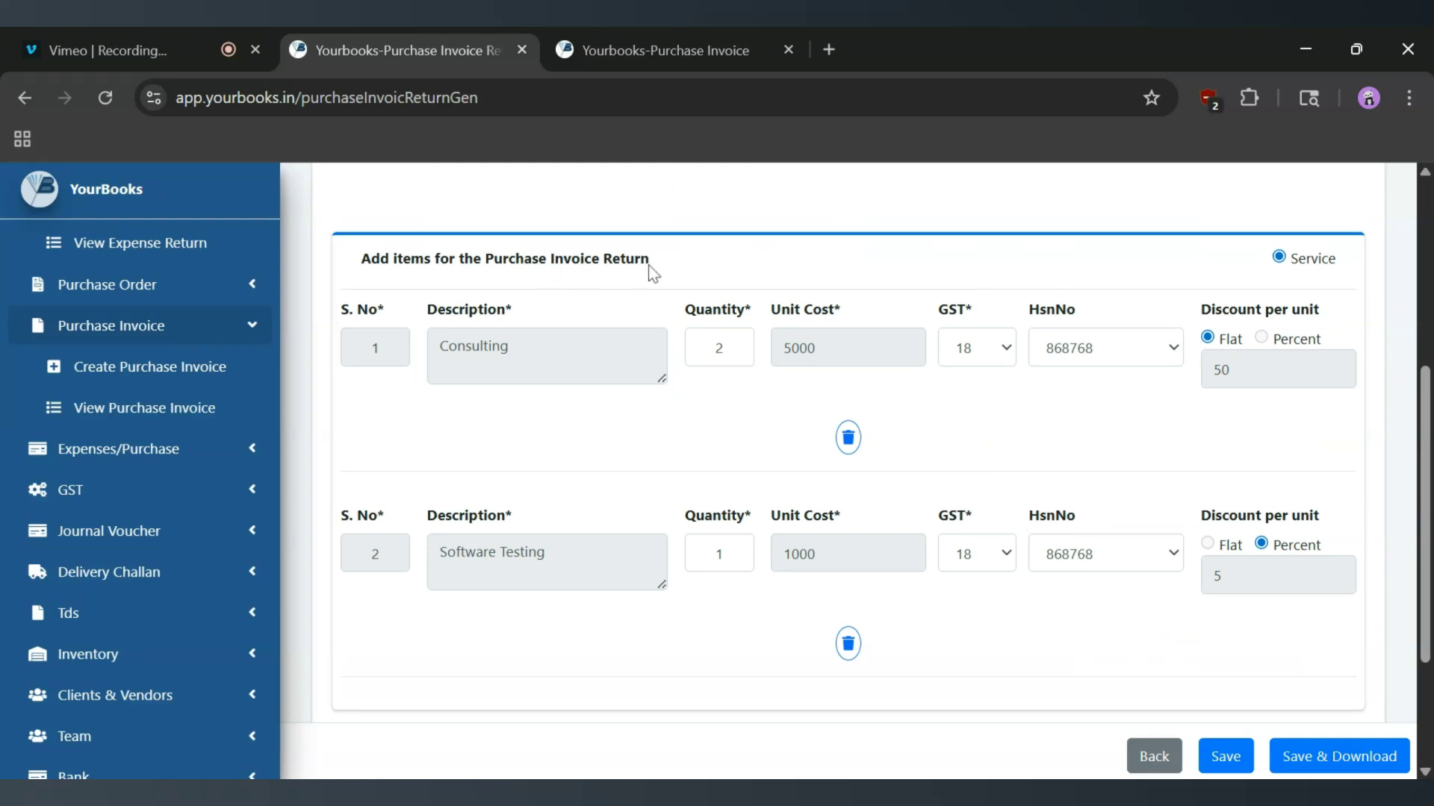
{"action": "scroll", "coordinate": [928, 556], "scroll_direction": "down", "scroll_amount": 3}
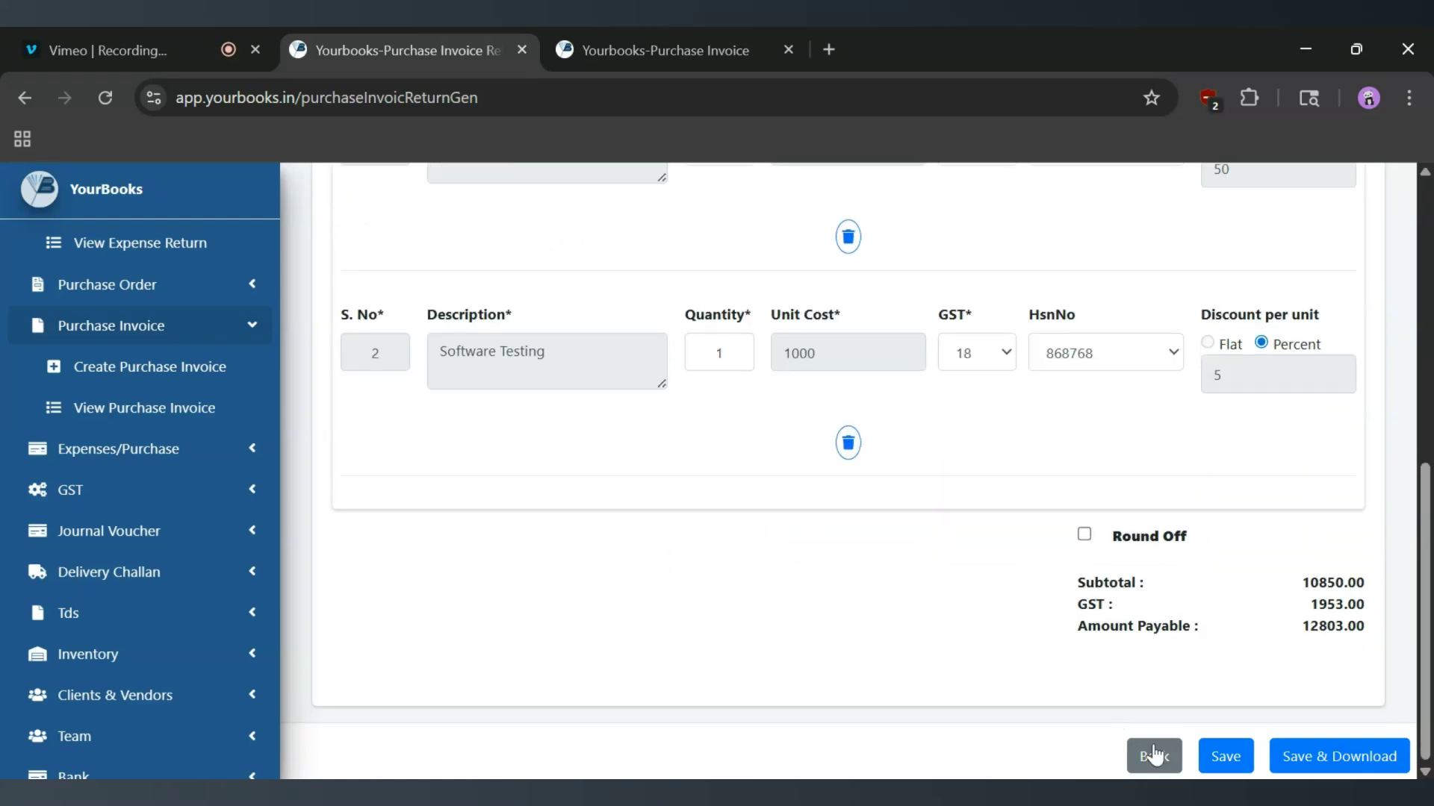
{"action": "left_click", "coordinate": [1228, 769]}
{"action": "left_click", "coordinate": [1223, 768]}
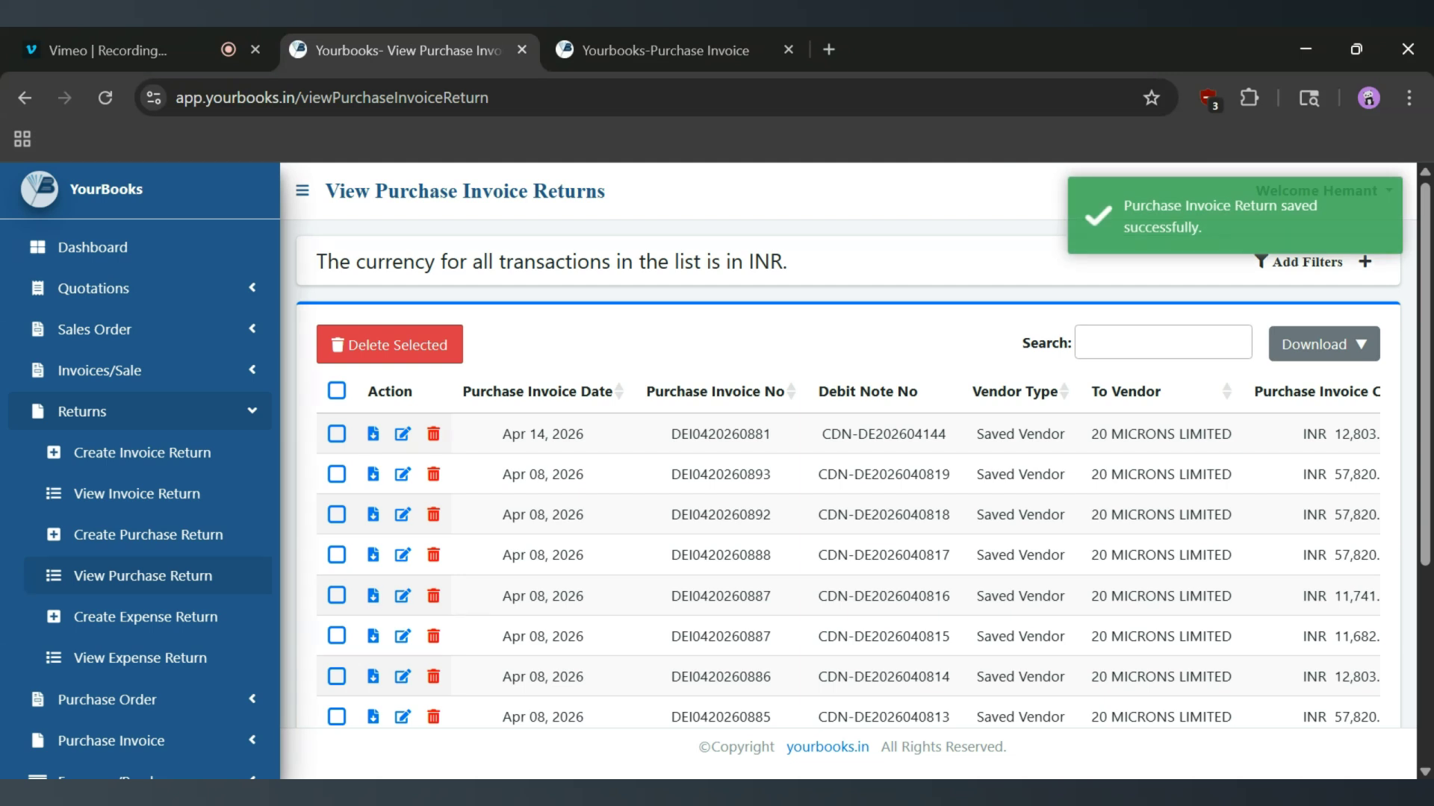
Examine the newly saved return's date, invoice number, amounts, items and description in the purchase returns list.
{"action": "left_click_drag", "start_coordinate": [592, 437], "coordinate": [496, 440]}
{"action": "left_click_drag", "start_coordinate": [670, 435], "coordinate": [778, 442]}
{"action": "scroll", "coordinate": [848, 554], "scroll_direction": "right", "scroll_amount": 3}
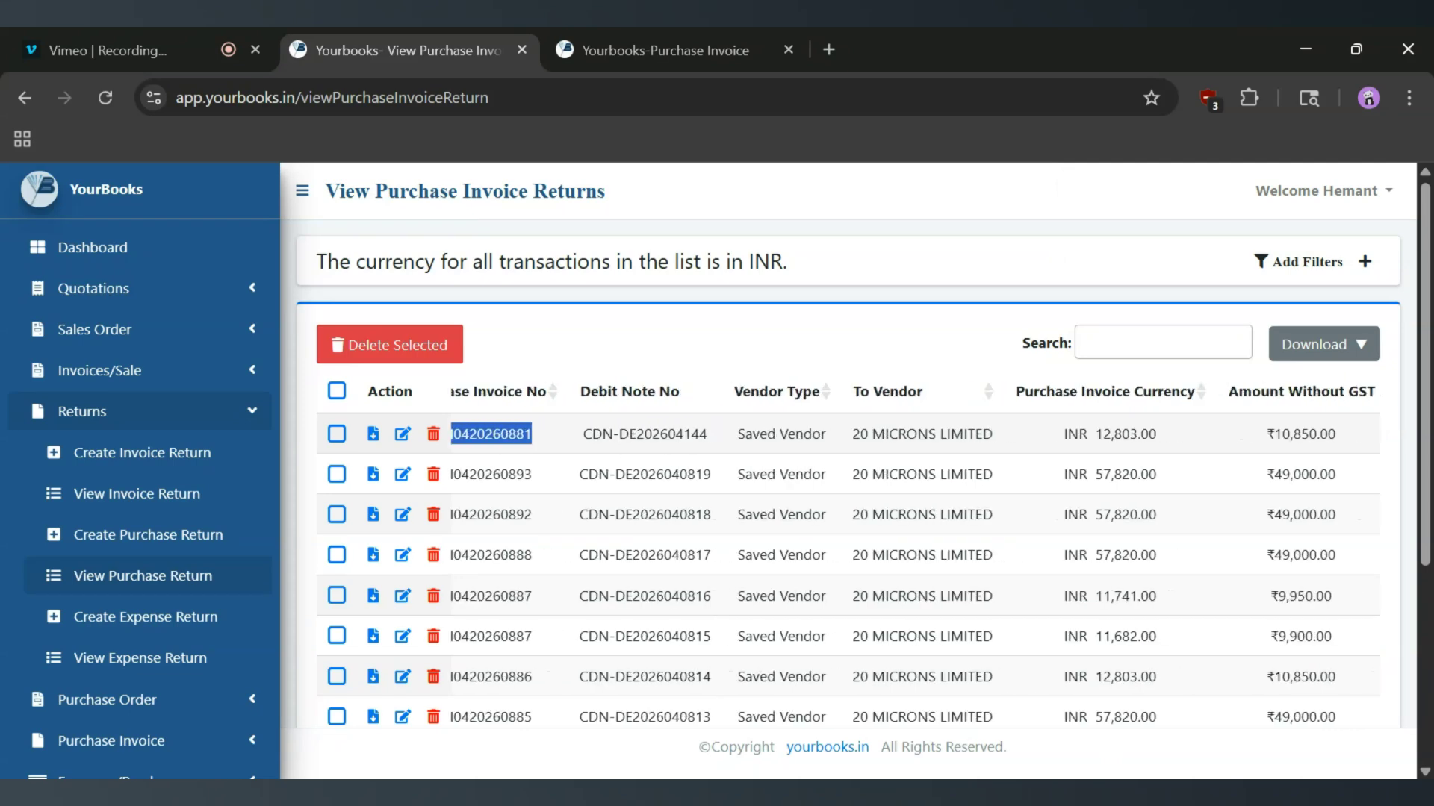
{"action": "scroll", "coordinate": [854, 554], "scroll_direction": "right", "scroll_amount": 3}
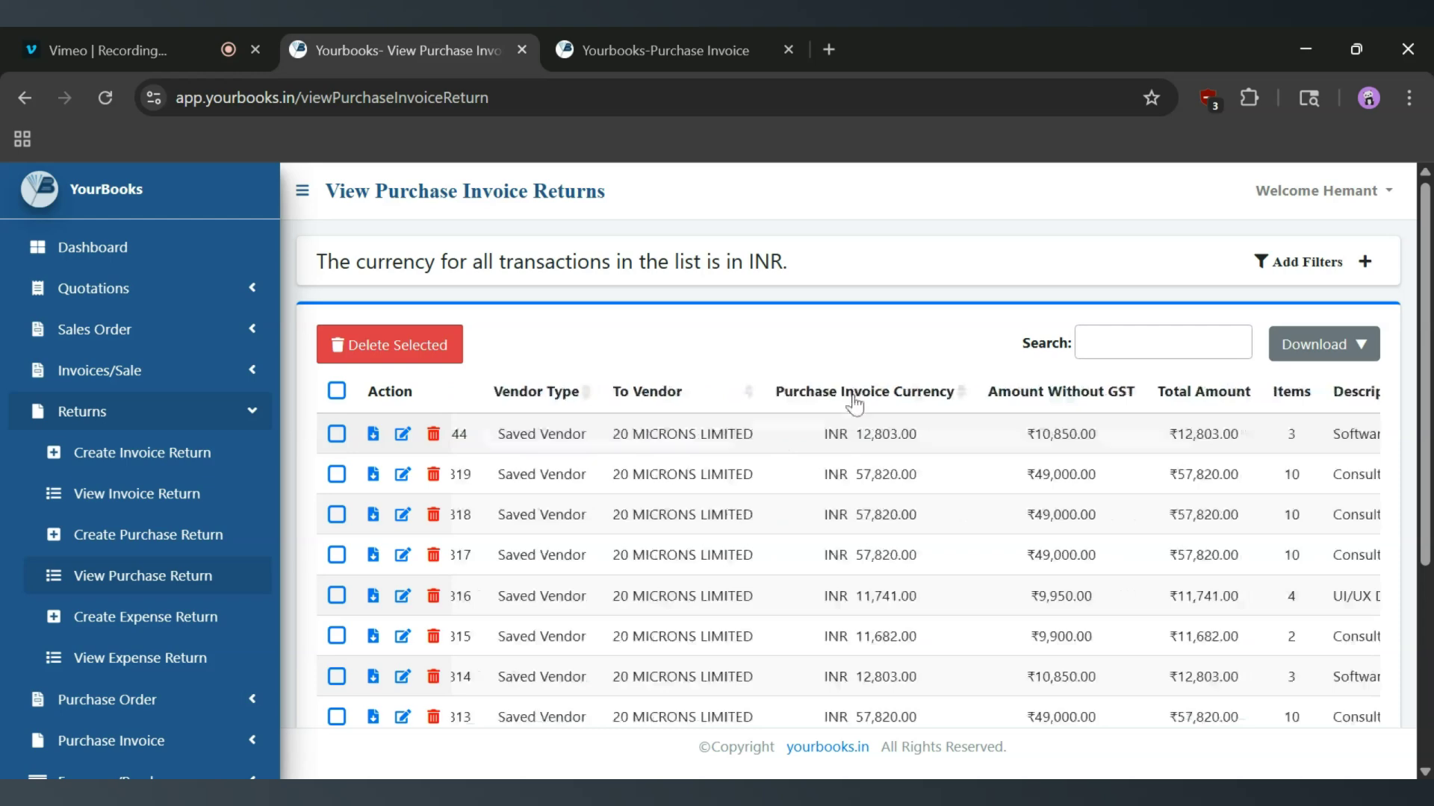
{"action": "scroll", "coordinate": [963, 436], "scroll_direction": "right", "scroll_amount": 6}
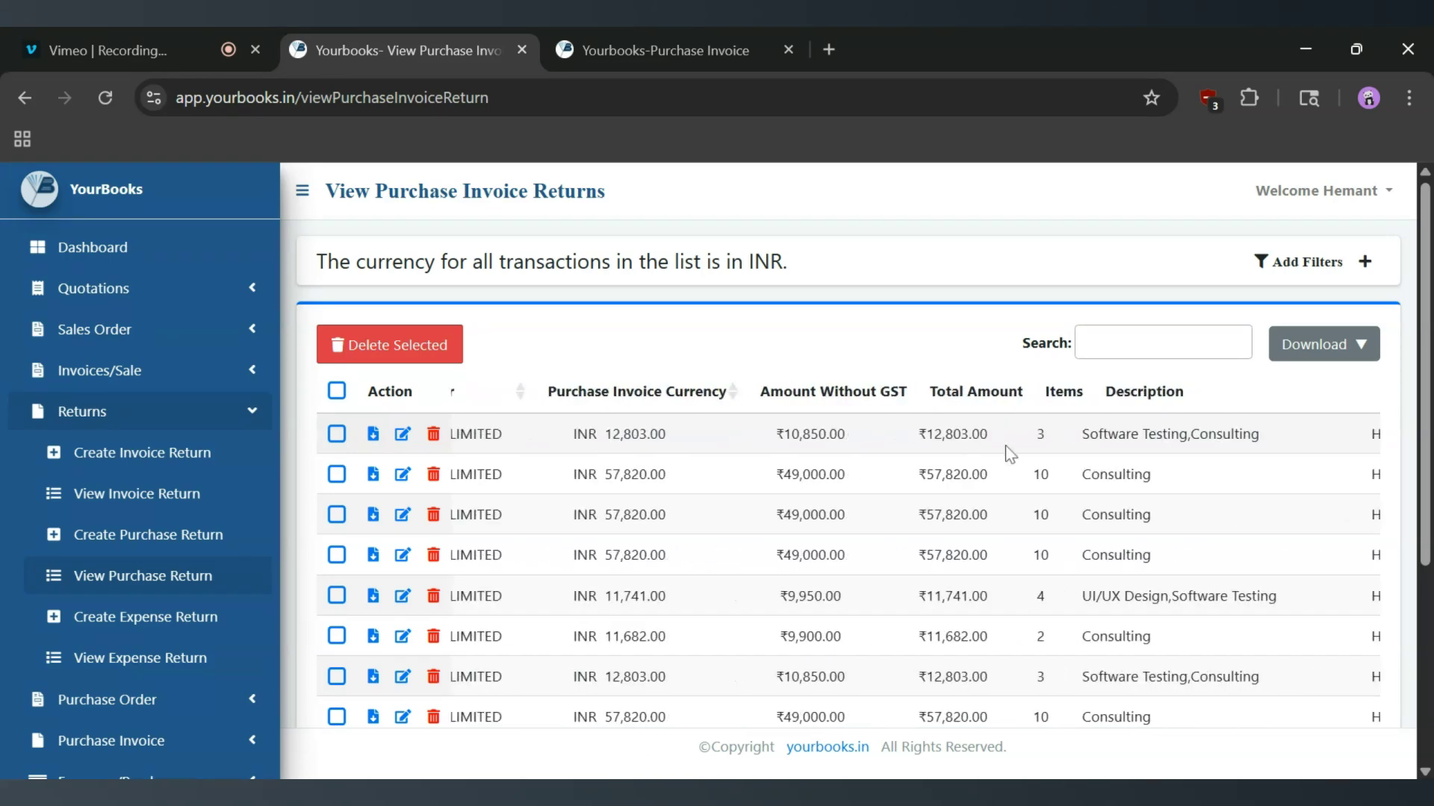
{"action": "scroll", "coordinate": [1005, 446], "scroll_direction": "left", "scroll_amount": 8}
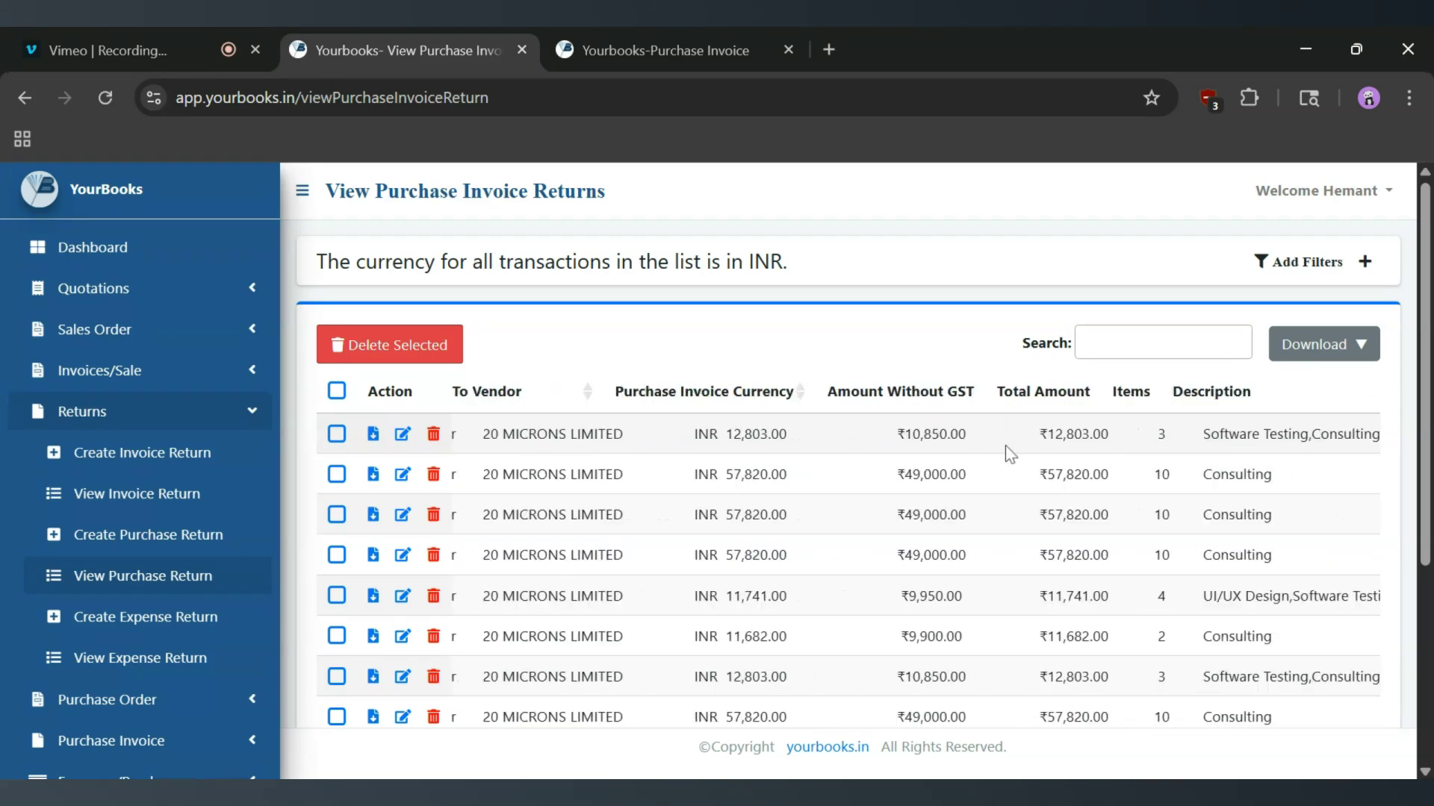
{"action": "scroll", "coordinate": [1005, 446], "scroll_direction": "left", "scroll_amount": 5}
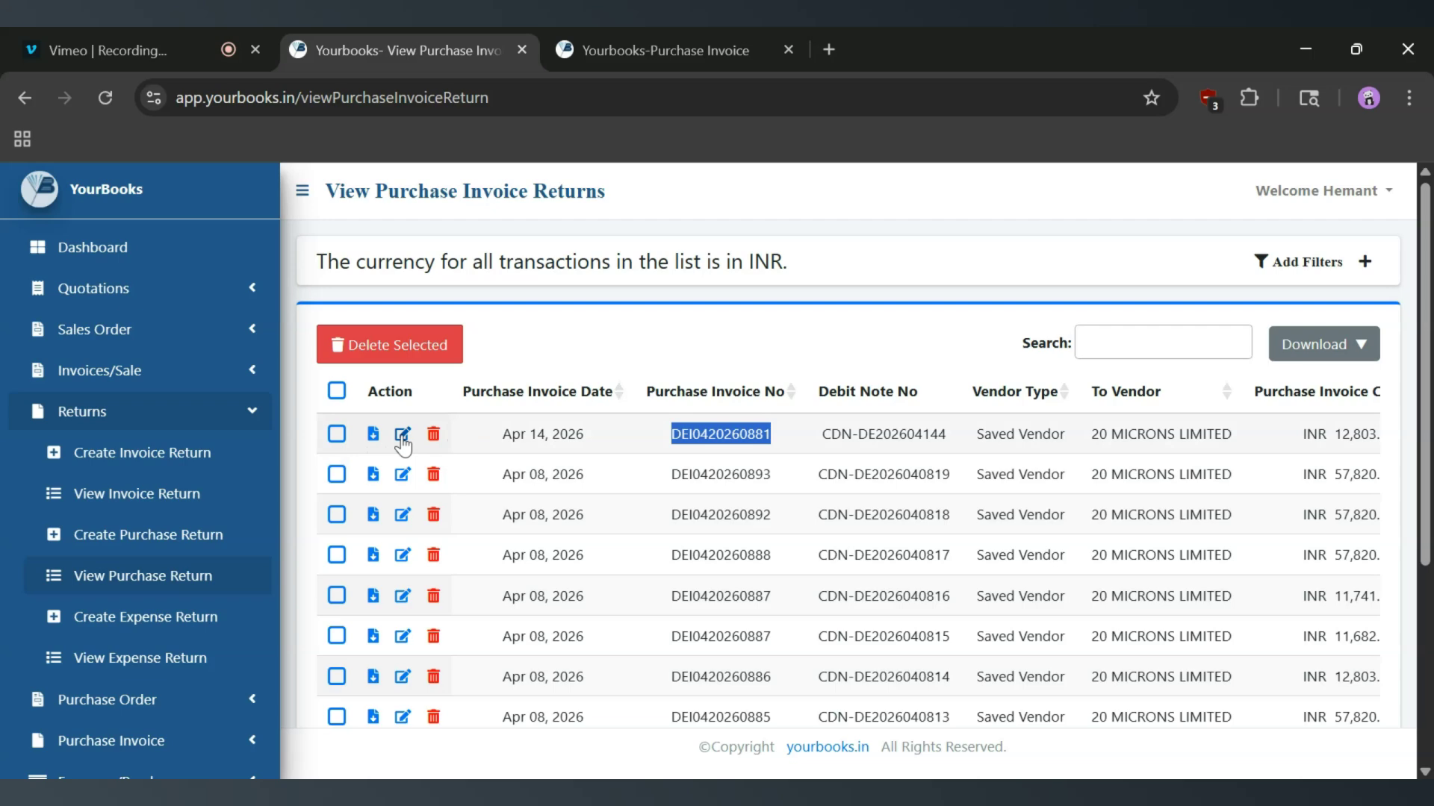
Open the Apr 14, 2026 purchase return for editing, view its items, and go back to the list without saving.
{"action": "left_click", "coordinate": [403, 436]}
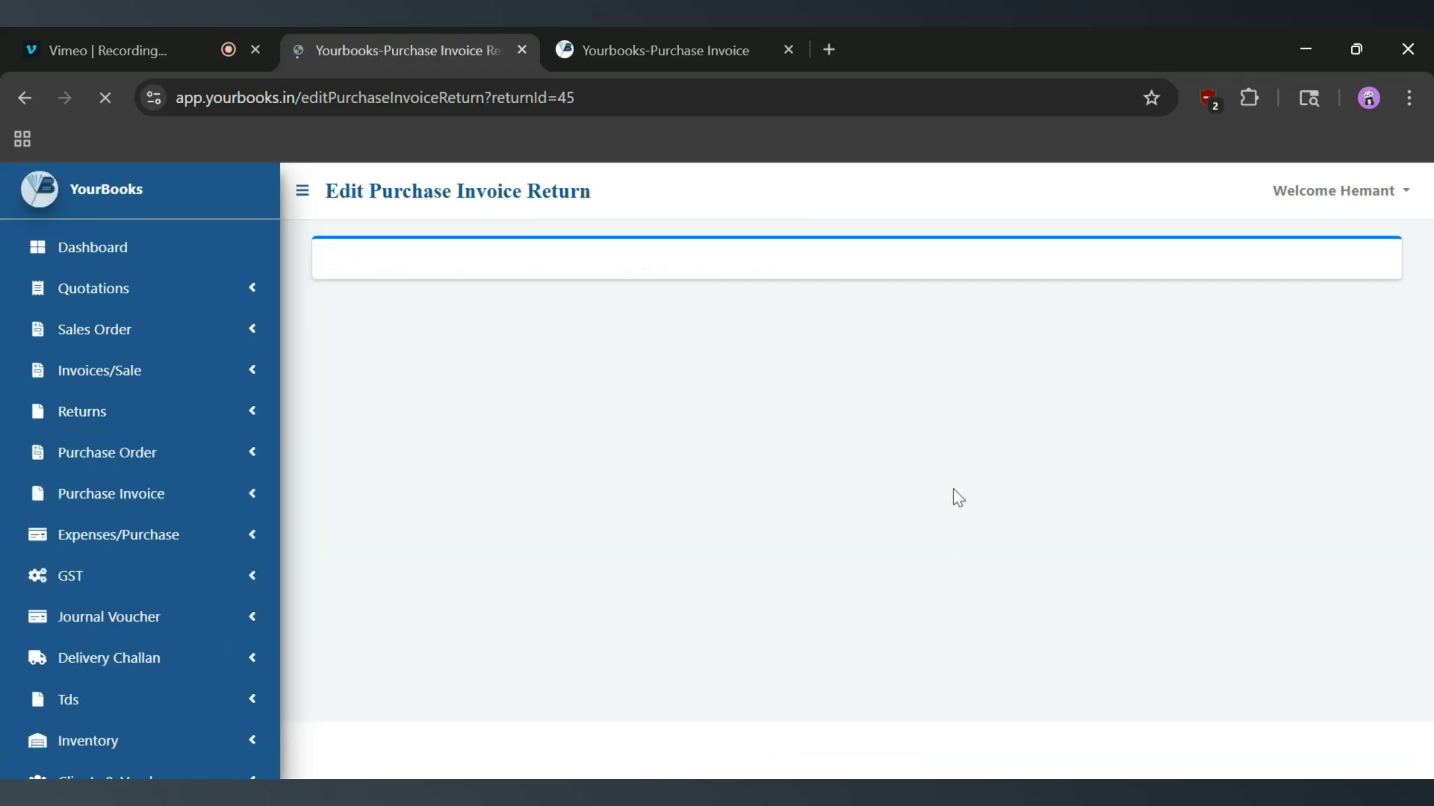
{"action": "scroll", "coordinate": [954, 496], "scroll_direction": "down", "scroll_amount": 4}
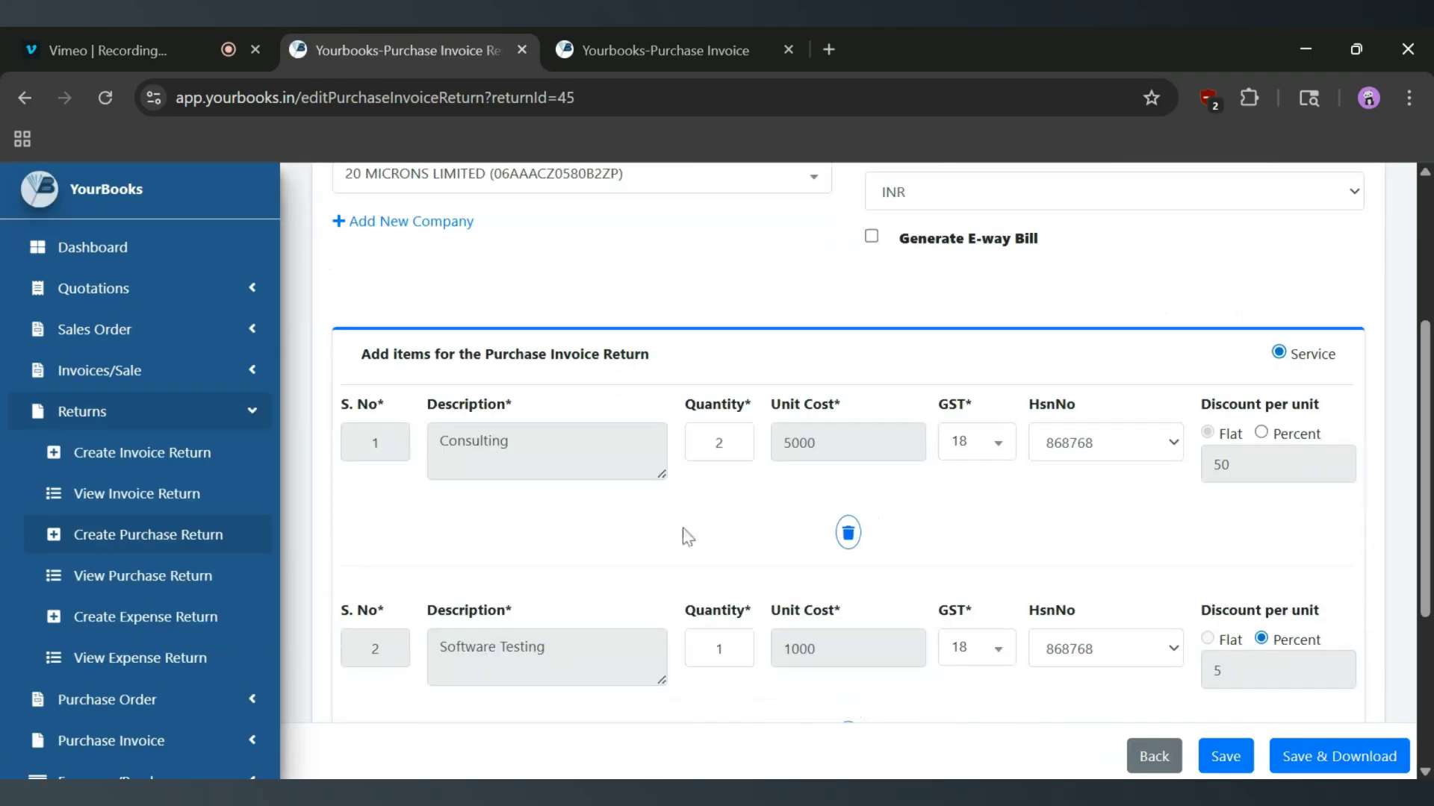
{"action": "left_click", "coordinate": [1153, 756]}
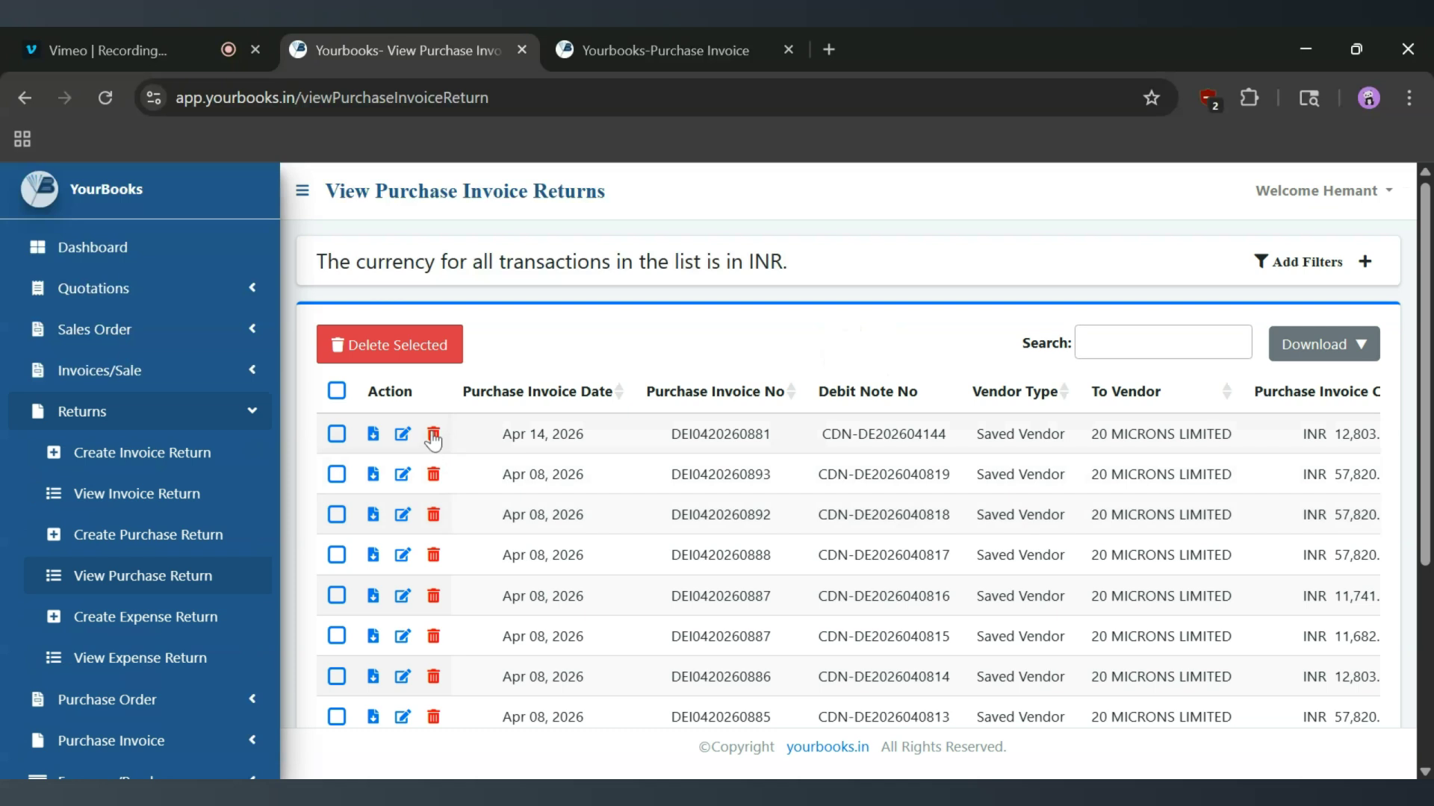
Select and deselect the Apr 14, 2026 return, and expand the filter options of the purchase returns list.
{"action": "left_click", "coordinate": [336, 434]}
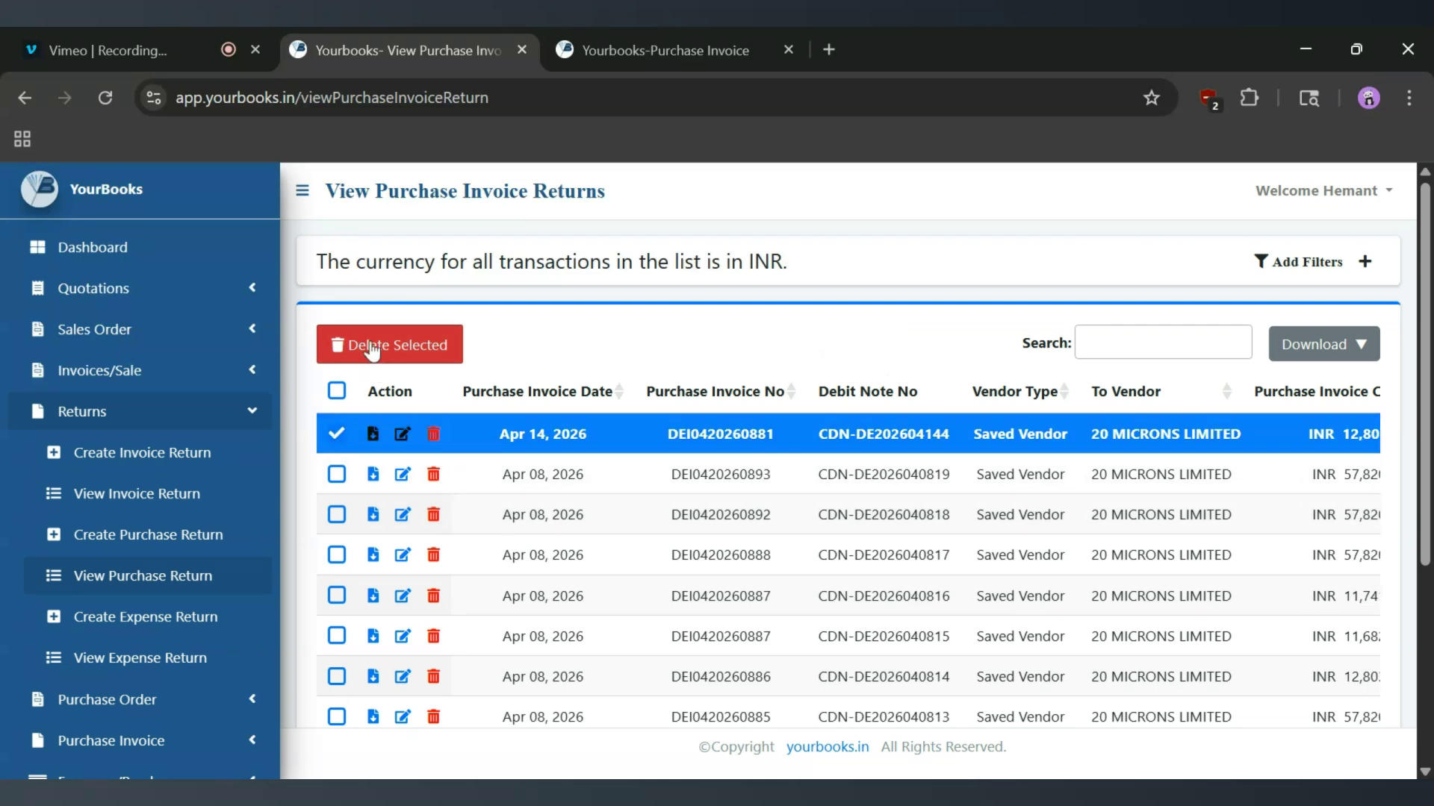
{"action": "left_click", "coordinate": [336, 434]}
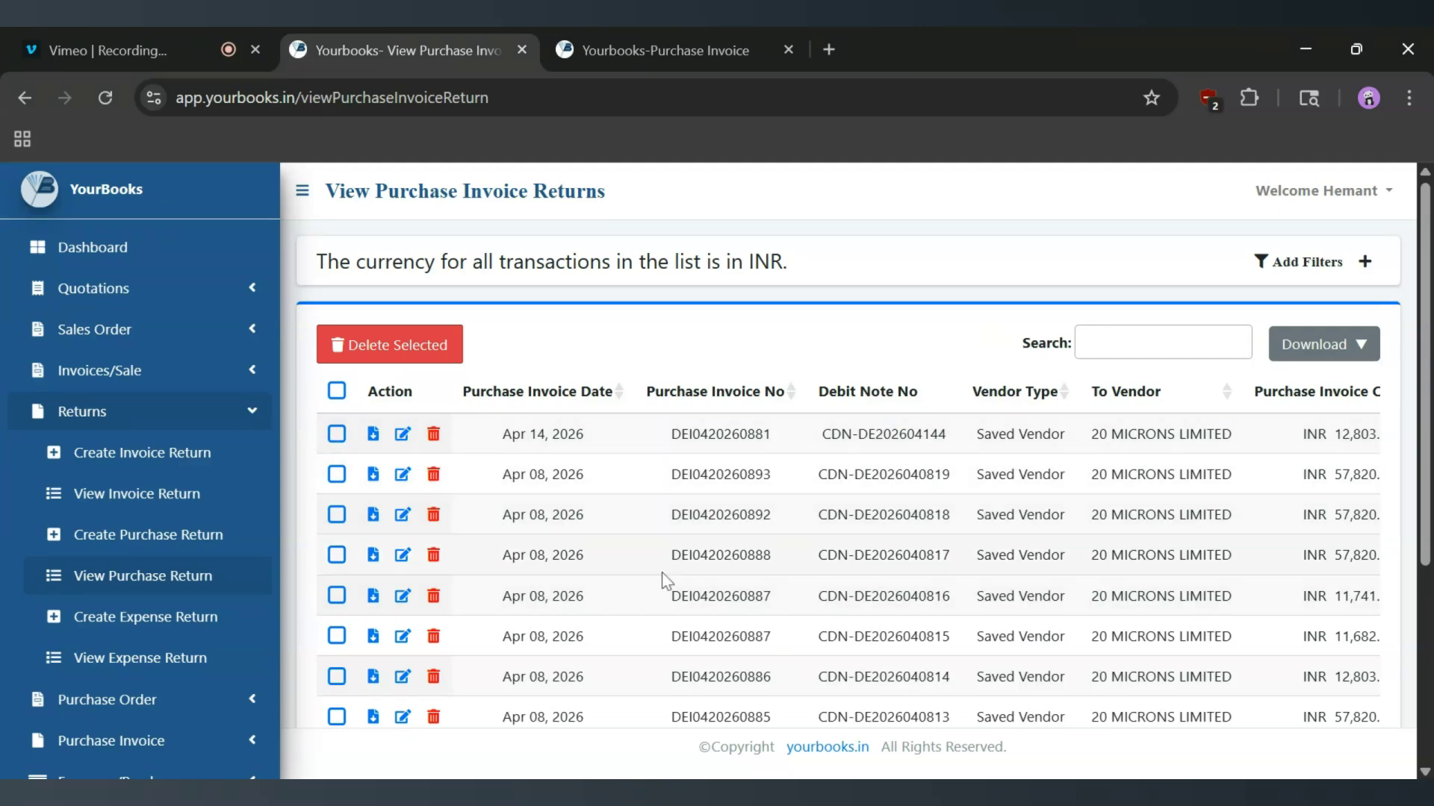
{"action": "left_click", "coordinate": [1312, 265]}
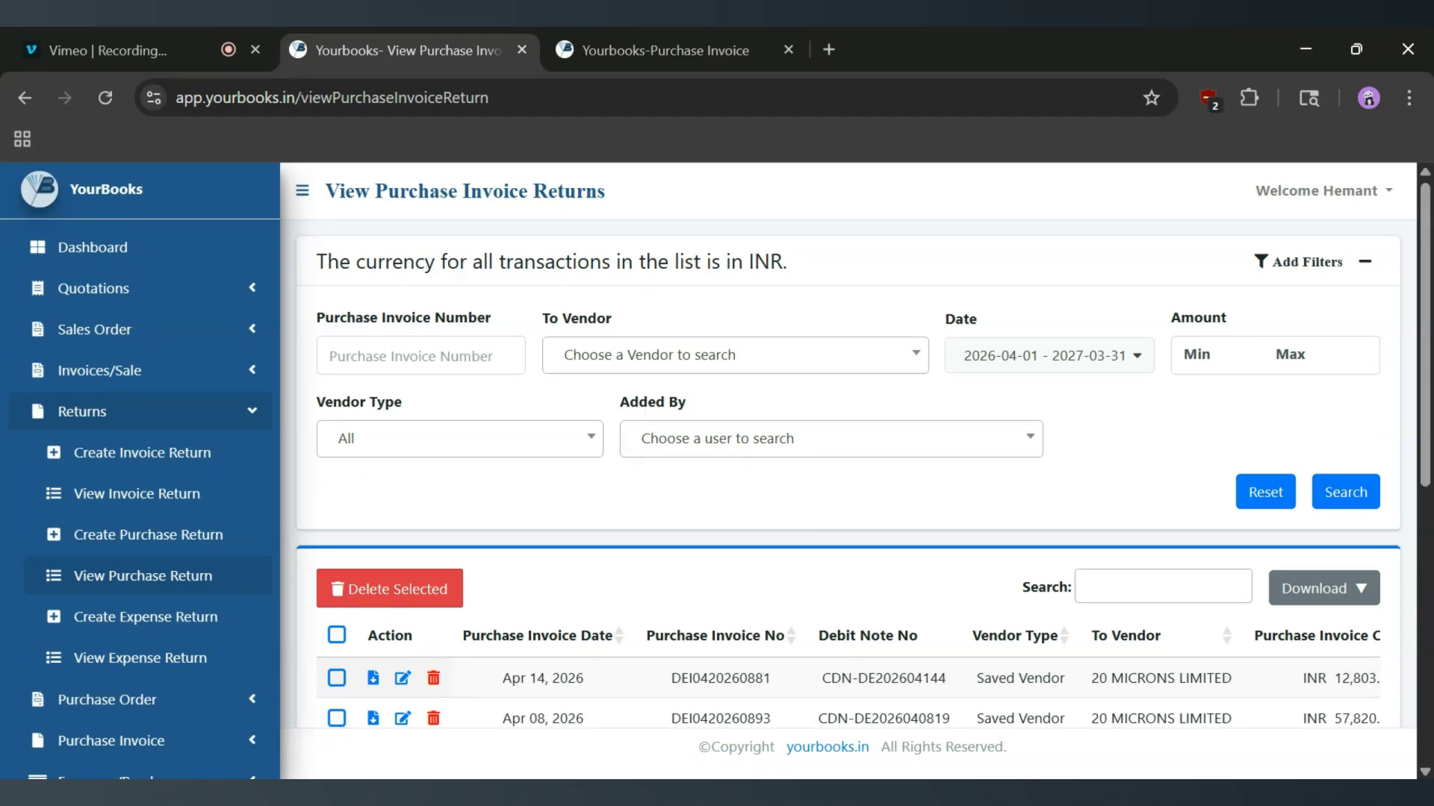
Review the Vendor Type and Added By filter choices of the purchase returns list, and collapse the filters.
{"action": "left_click", "coordinate": [421, 356]}
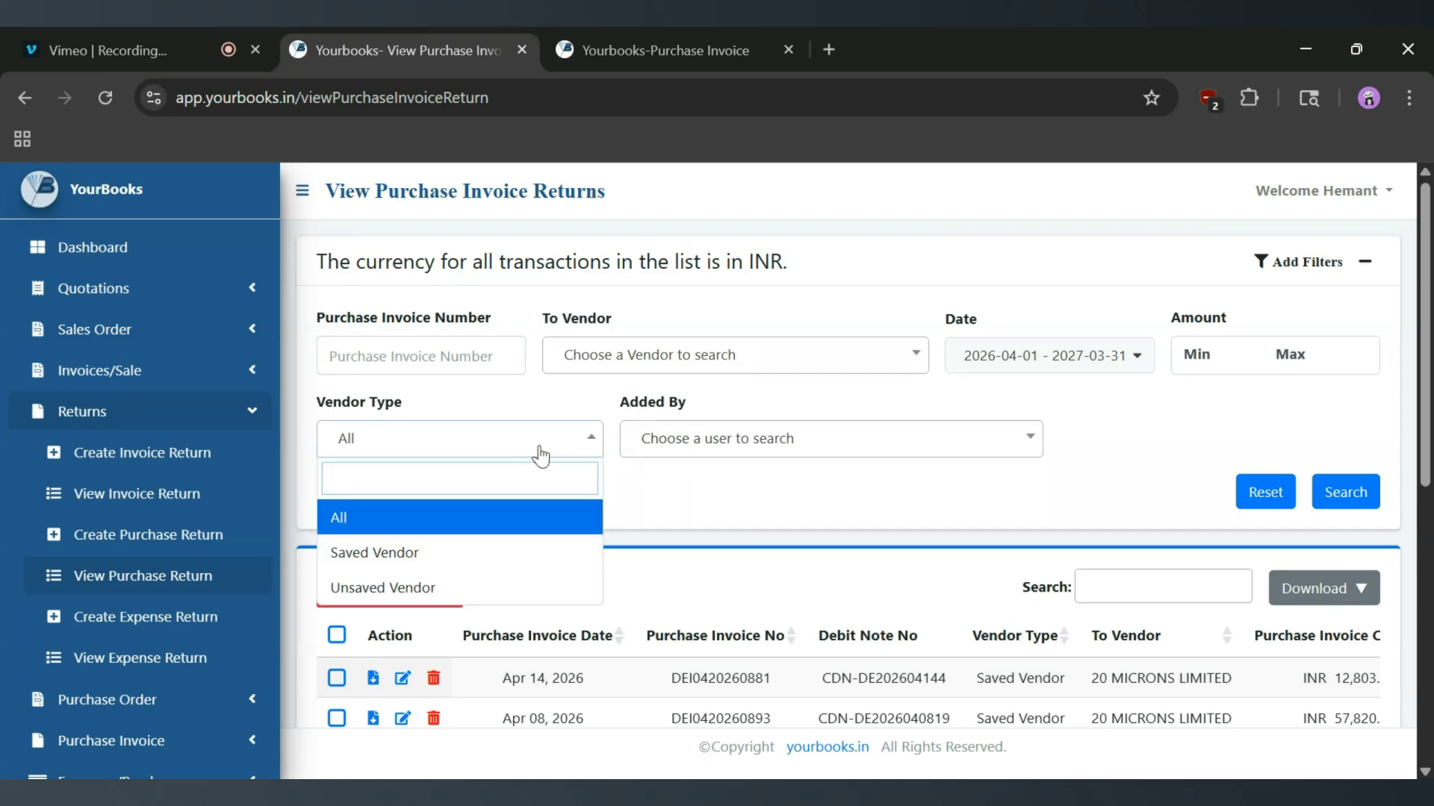
{"action": "left_click", "coordinate": [781, 463]}
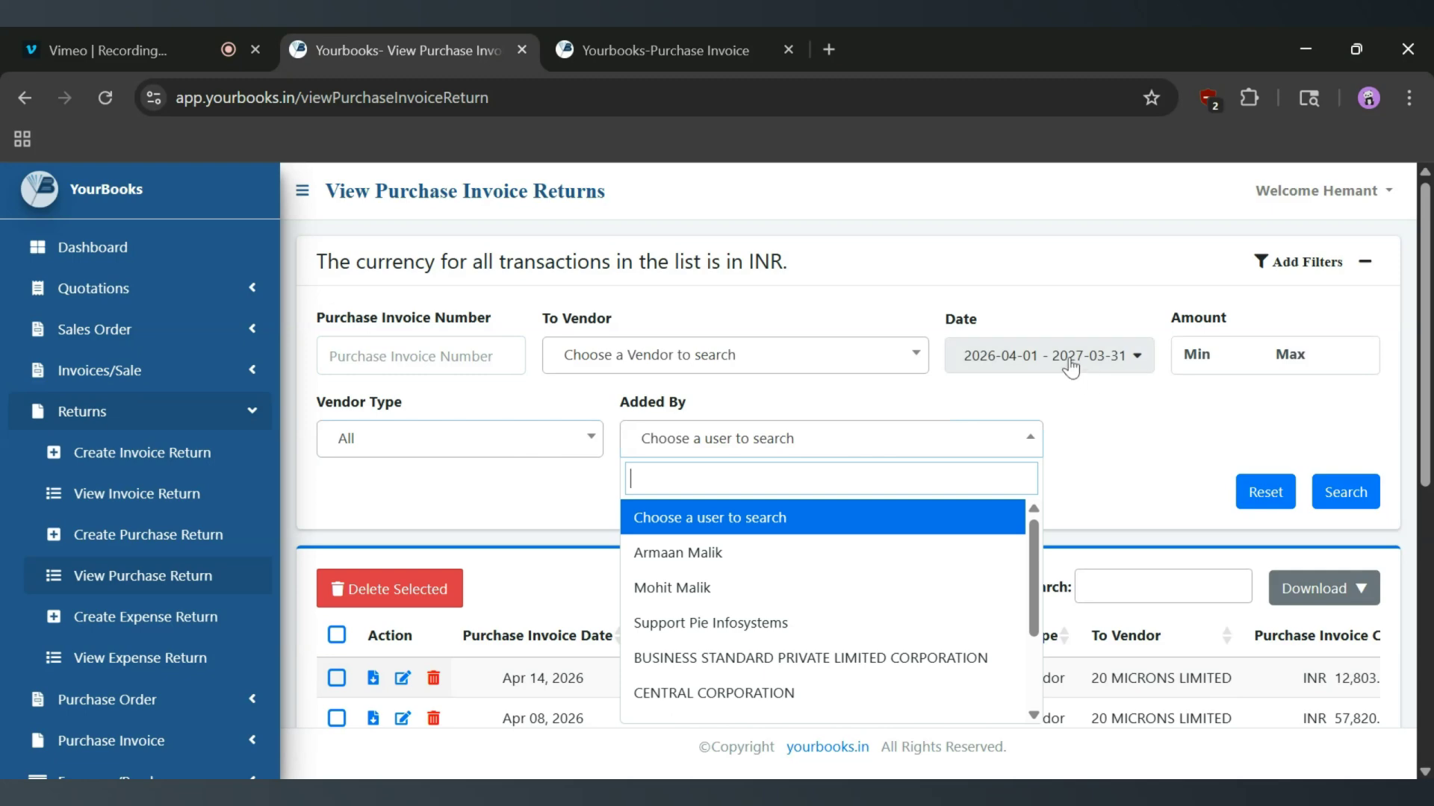
{"action": "left_click", "coordinate": [1325, 261]}
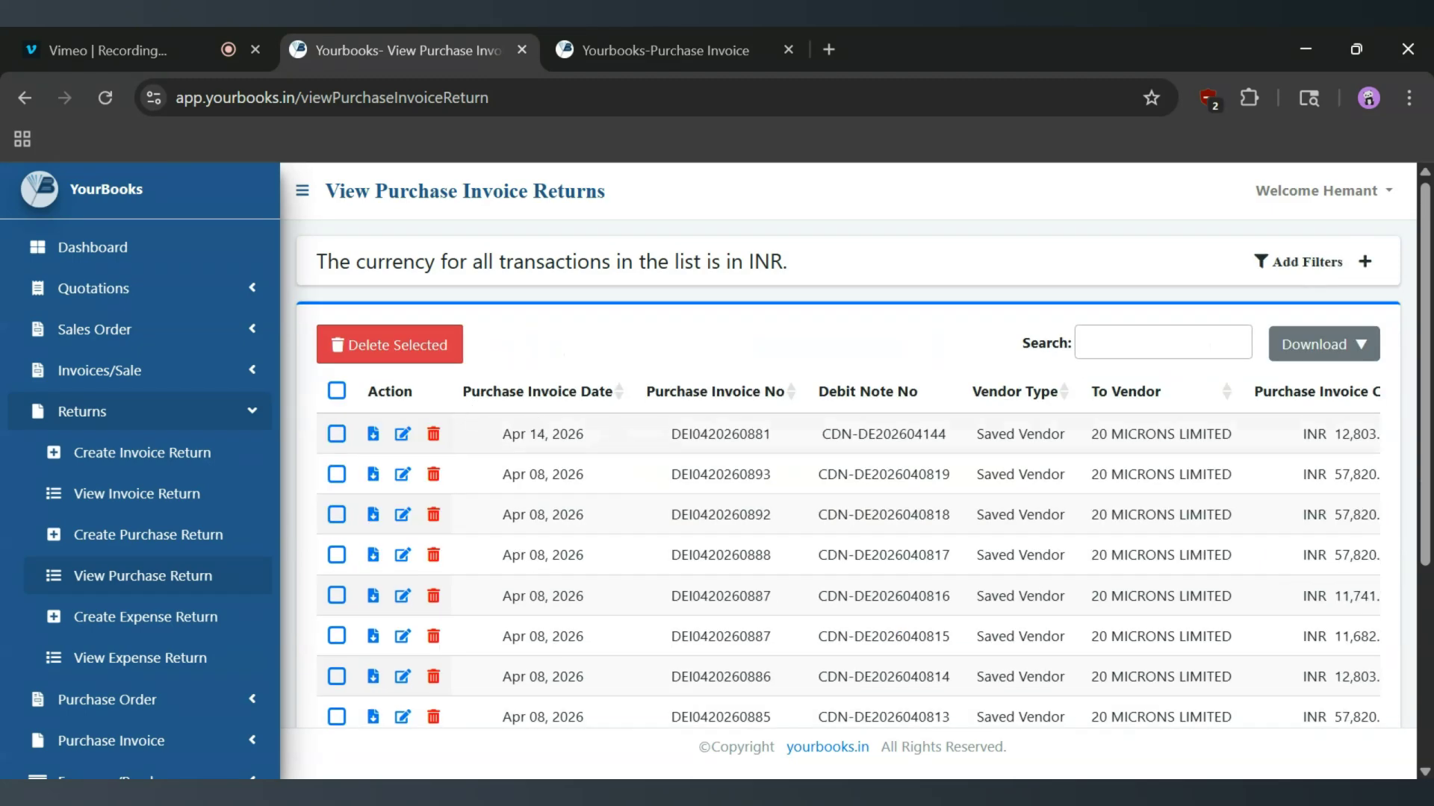
{"action": "left_click_drag", "start_coordinate": [784, 437], "coordinate": [670, 446]}
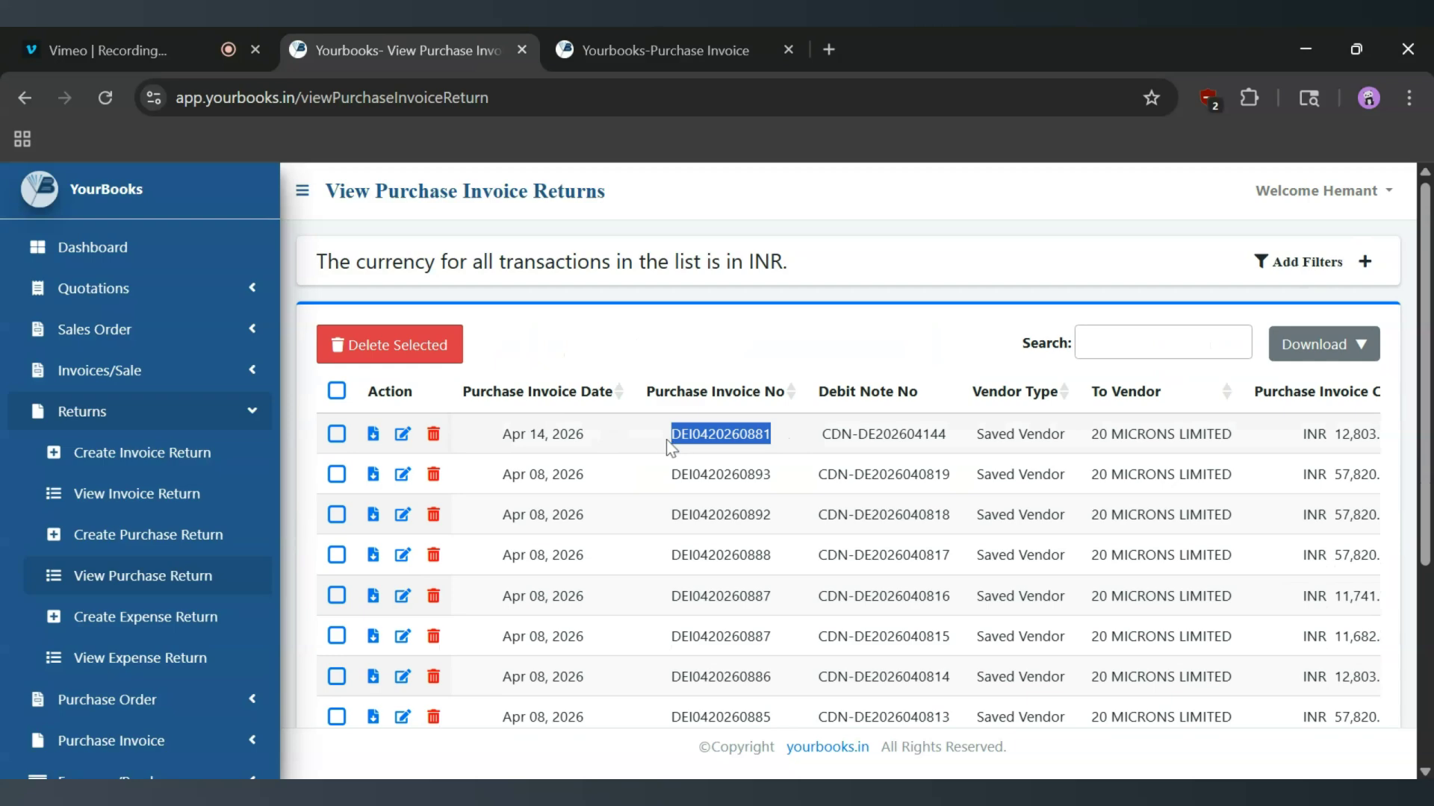
{"action": "left_click", "coordinate": [176, 548]}
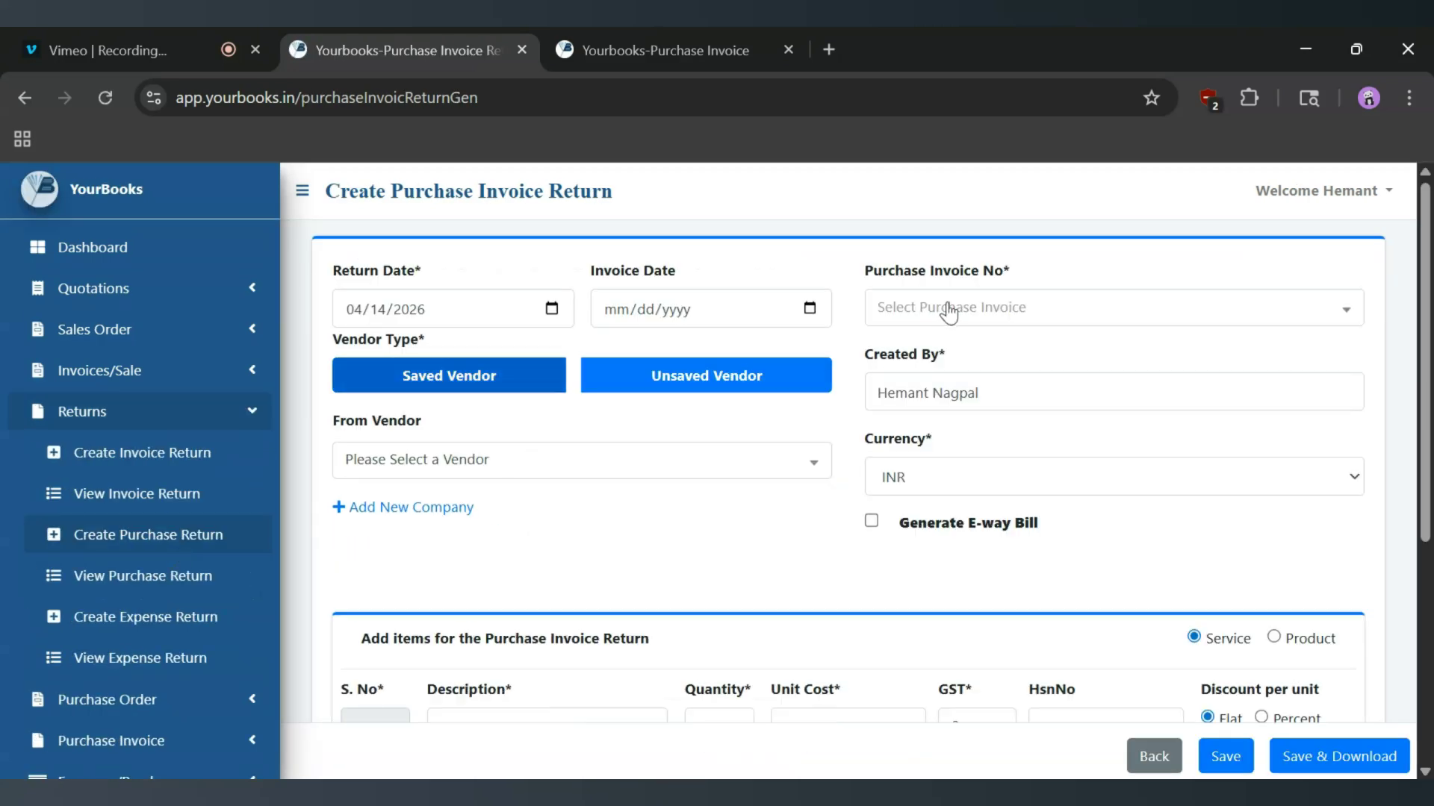
{"action": "left_click", "coordinate": [946, 309]}
{"action": "left_click", "coordinate": [960, 435]}
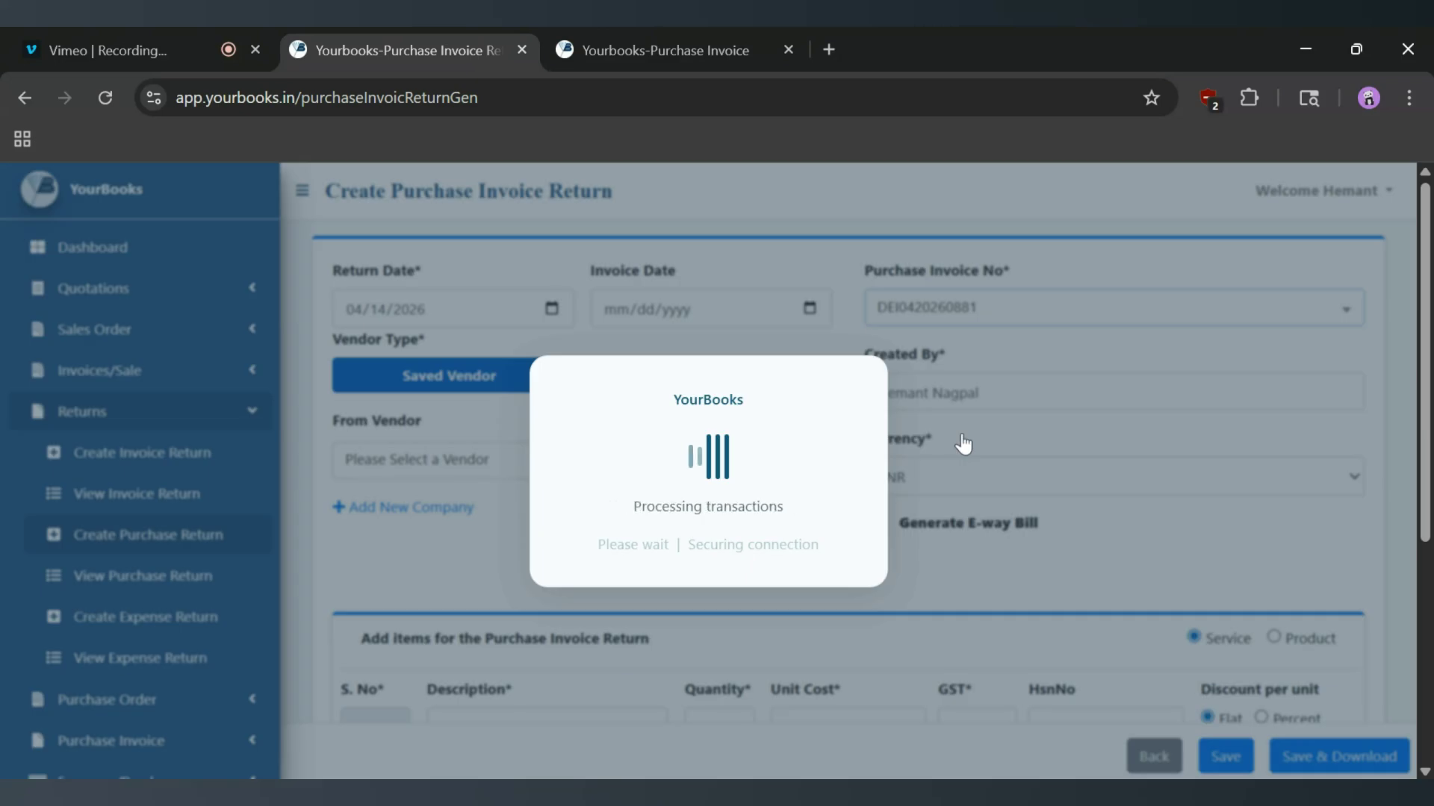
{"action": "scroll", "coordinate": [960, 441], "scroll_direction": "down", "scroll_amount": 5}
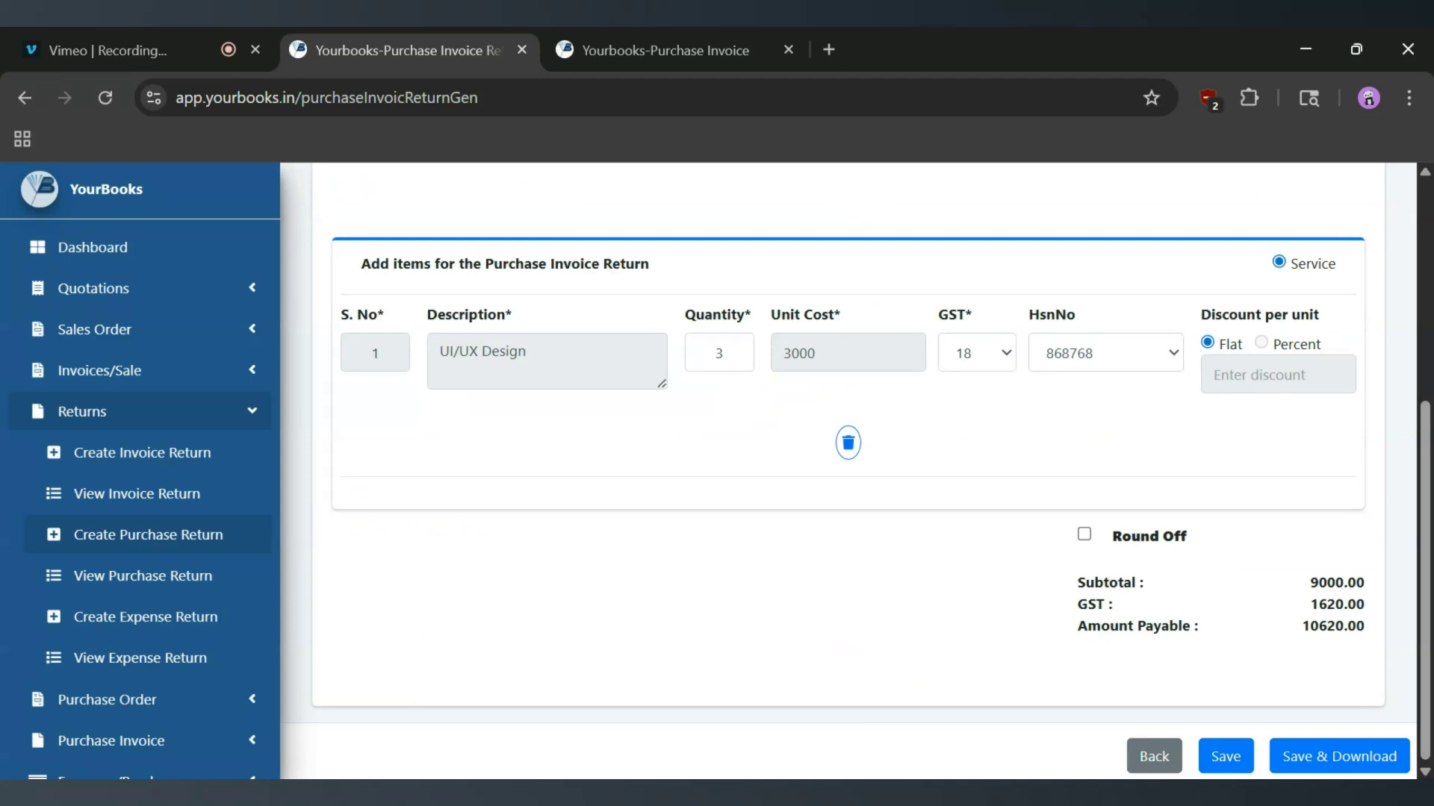
{"action": "scroll", "coordinate": [887, 459], "scroll_direction": "up", "scroll_amount": 5}
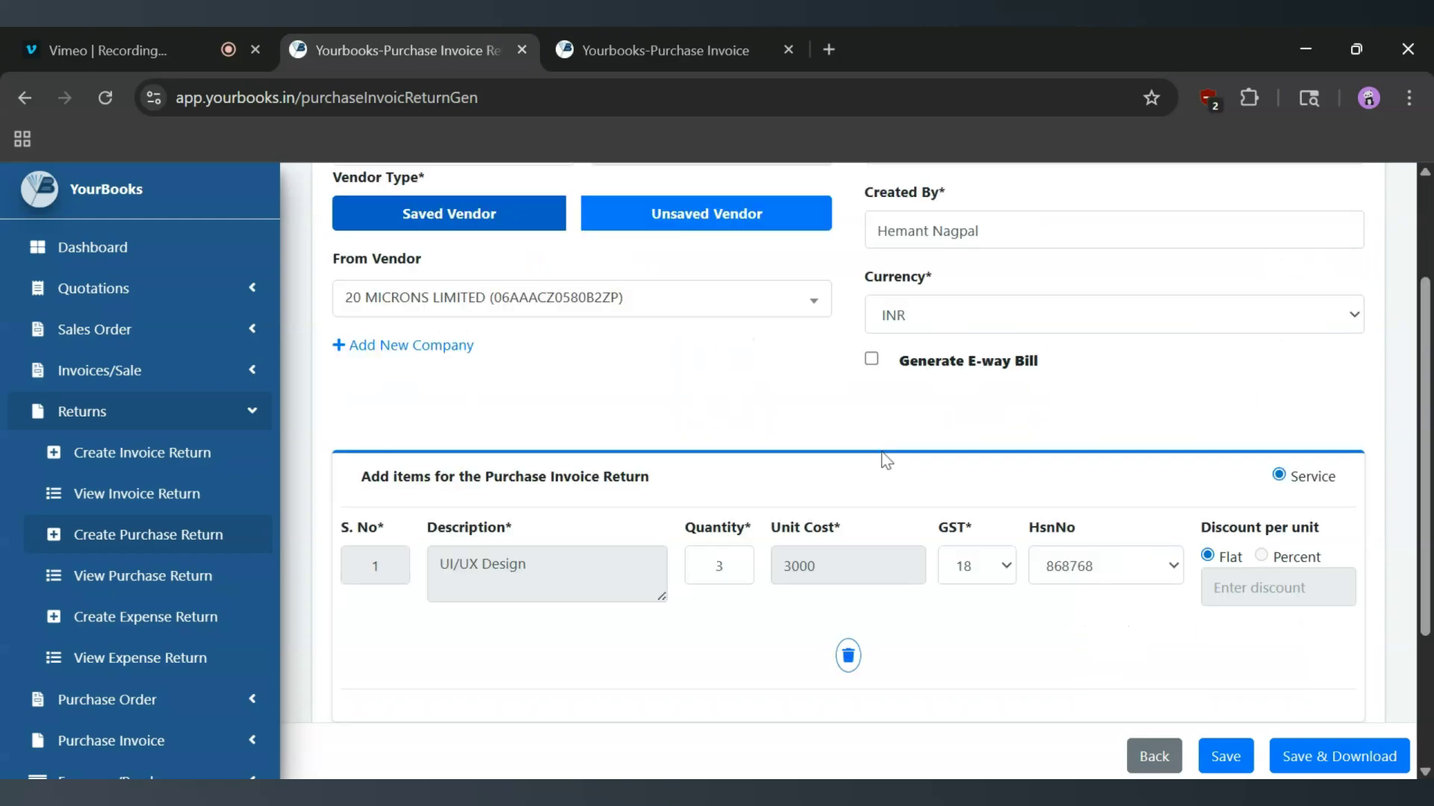
{"action": "left_click", "coordinate": [1222, 757]}
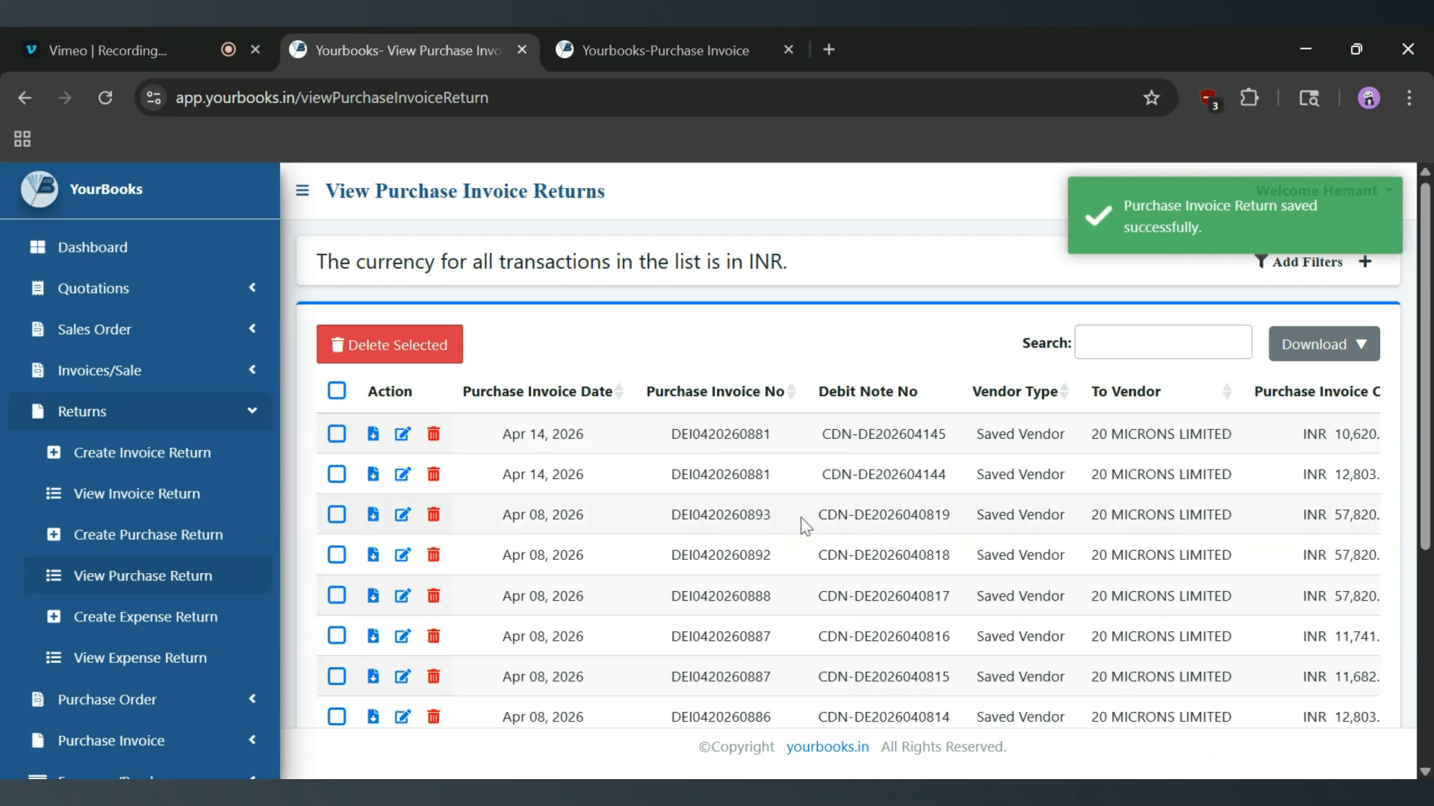
{"action": "left_click_drag", "start_coordinate": [776, 473], "coordinate": [669, 441]}
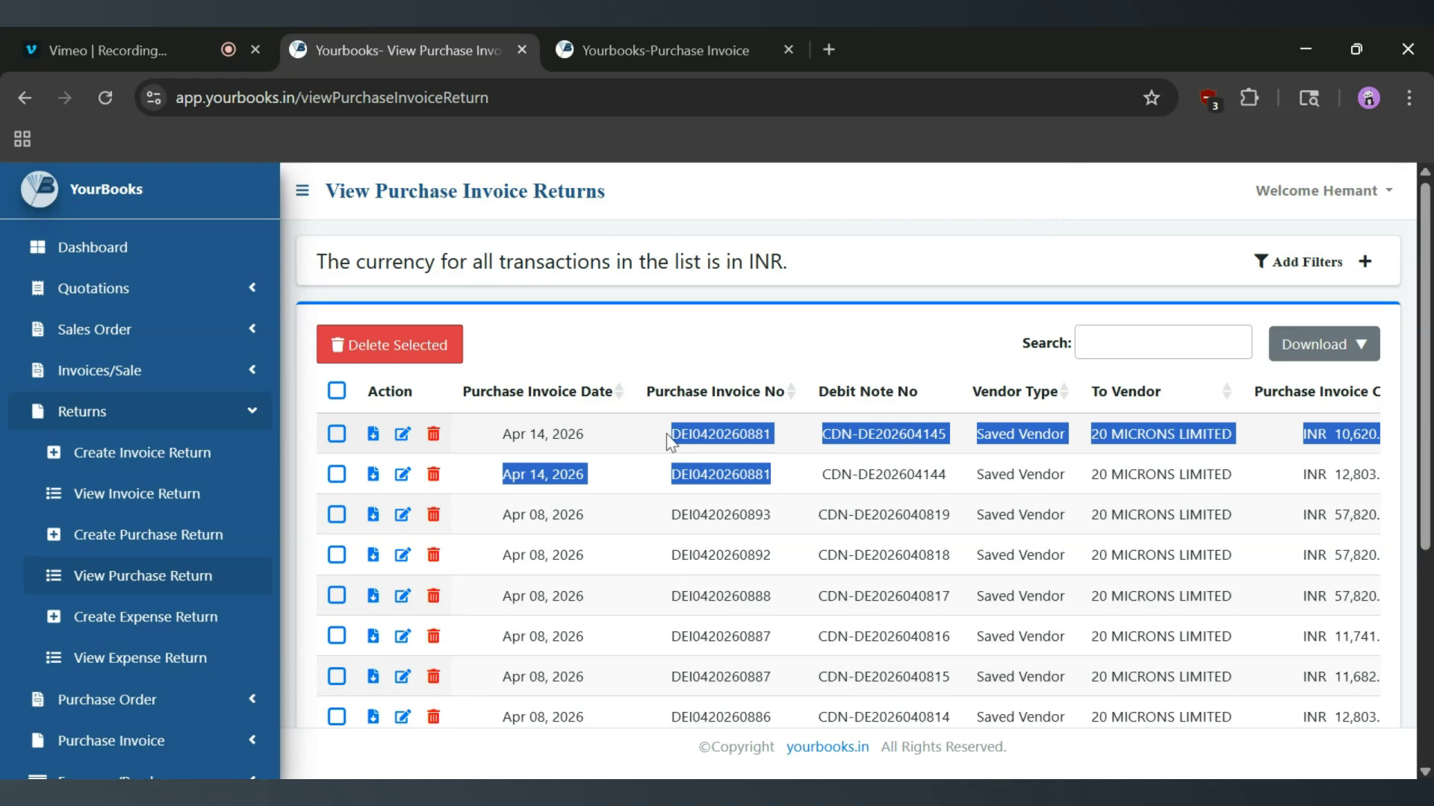
{"action": "left_click", "coordinate": [163, 533]}
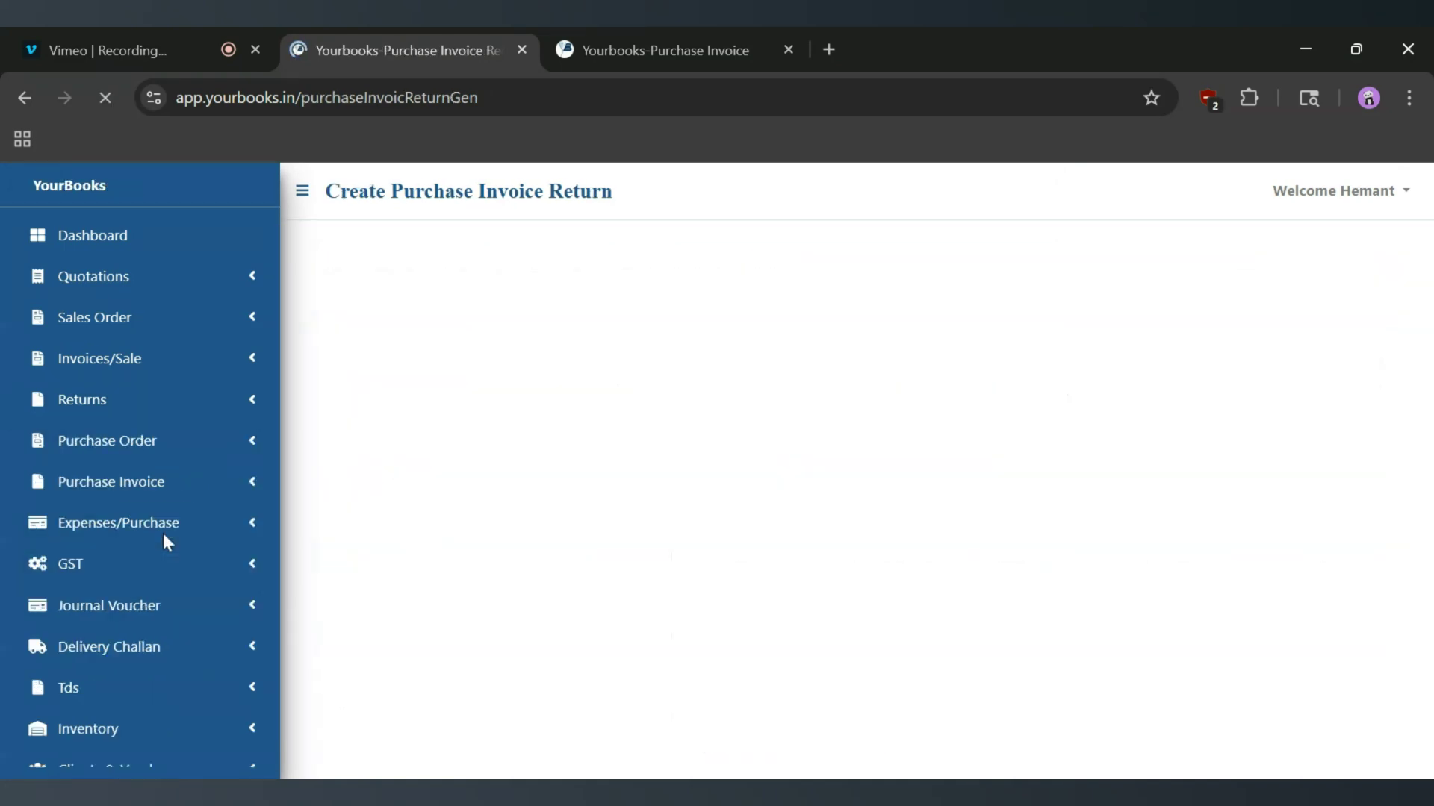
{"action": "left_click", "coordinate": [896, 317]}
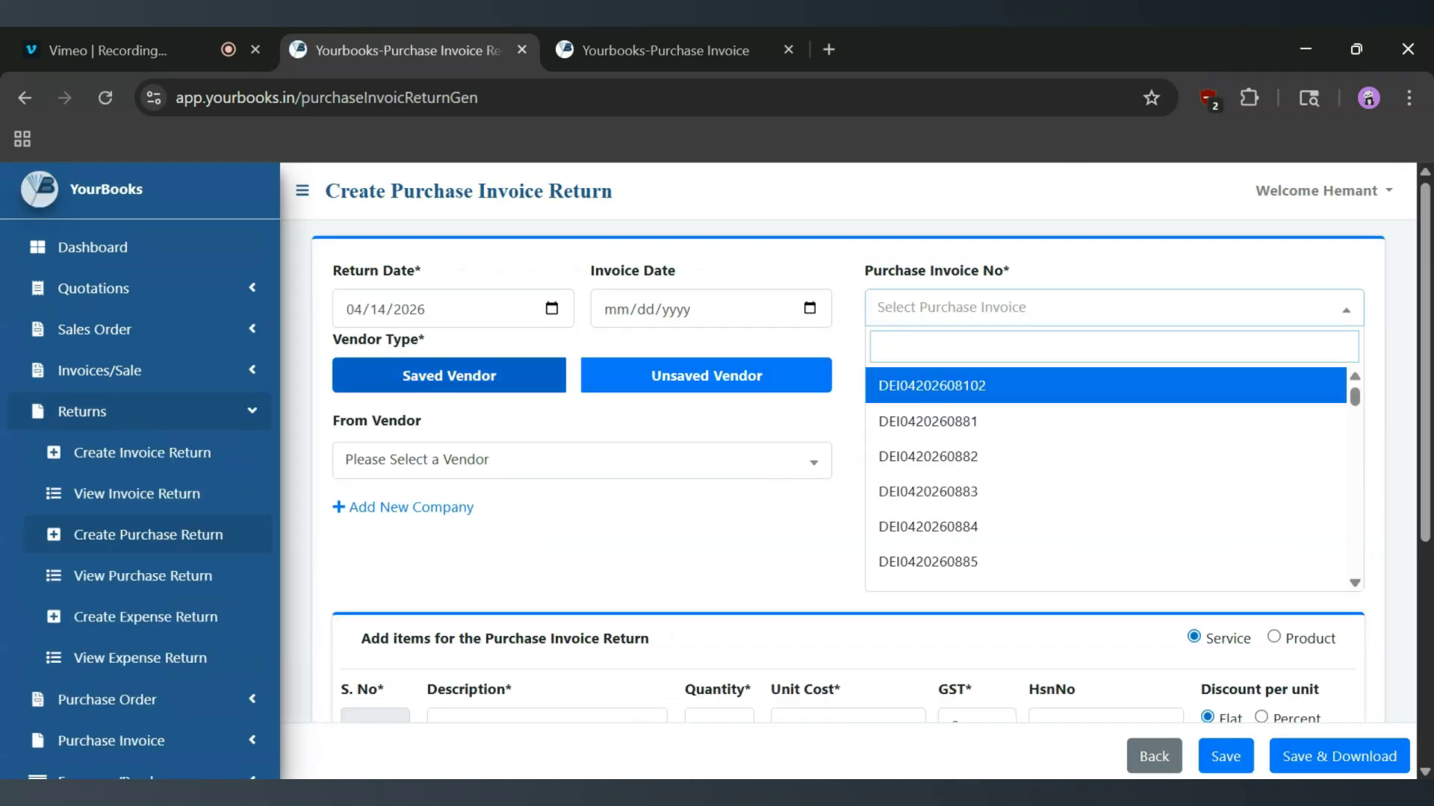
{"action": "left_click", "coordinate": [928, 433]}
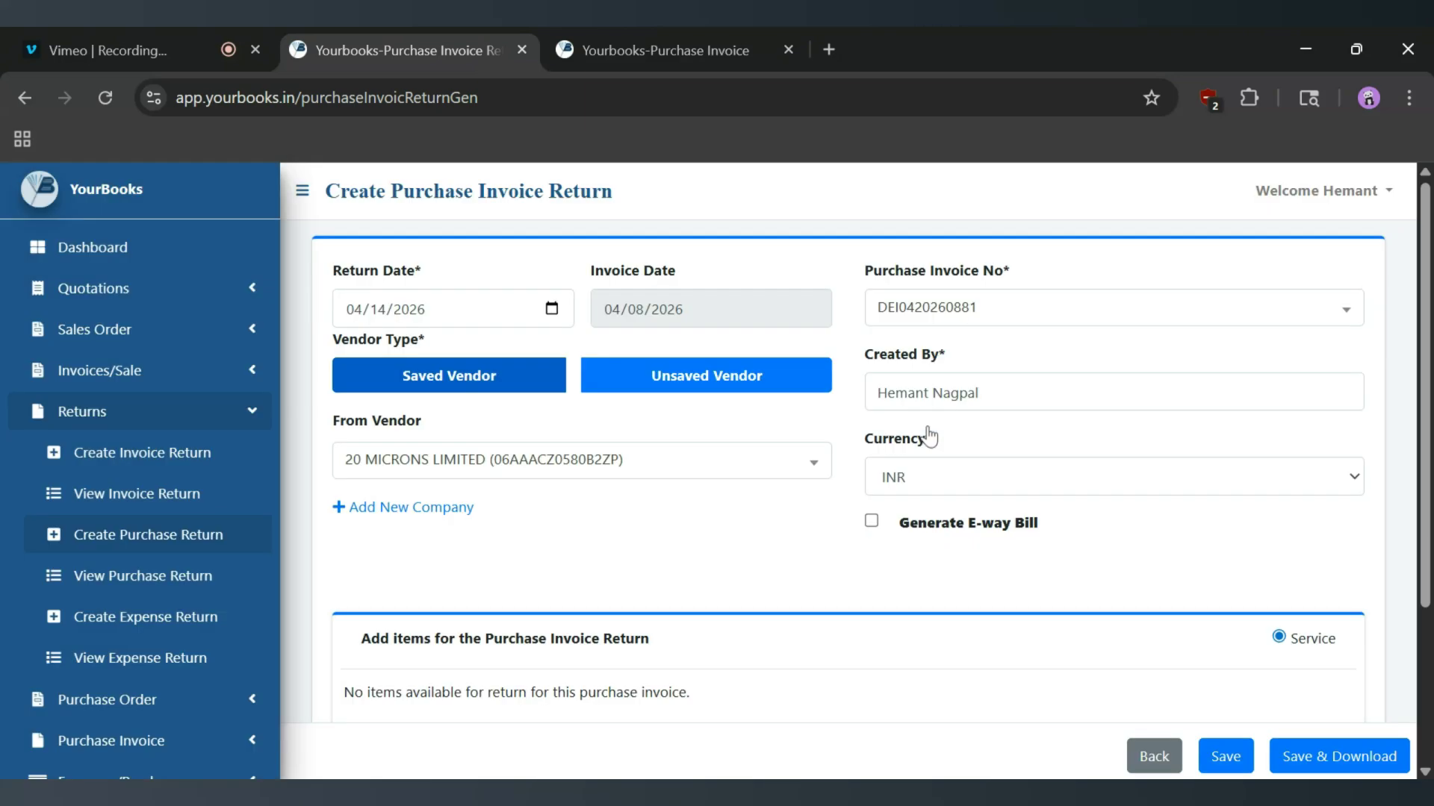
{"action": "scroll", "coordinate": [417, 561], "scroll_direction": "down", "scroll_amount": 3}
{"action": "left_click_drag", "start_coordinate": [364, 472], "coordinate": [689, 471]}
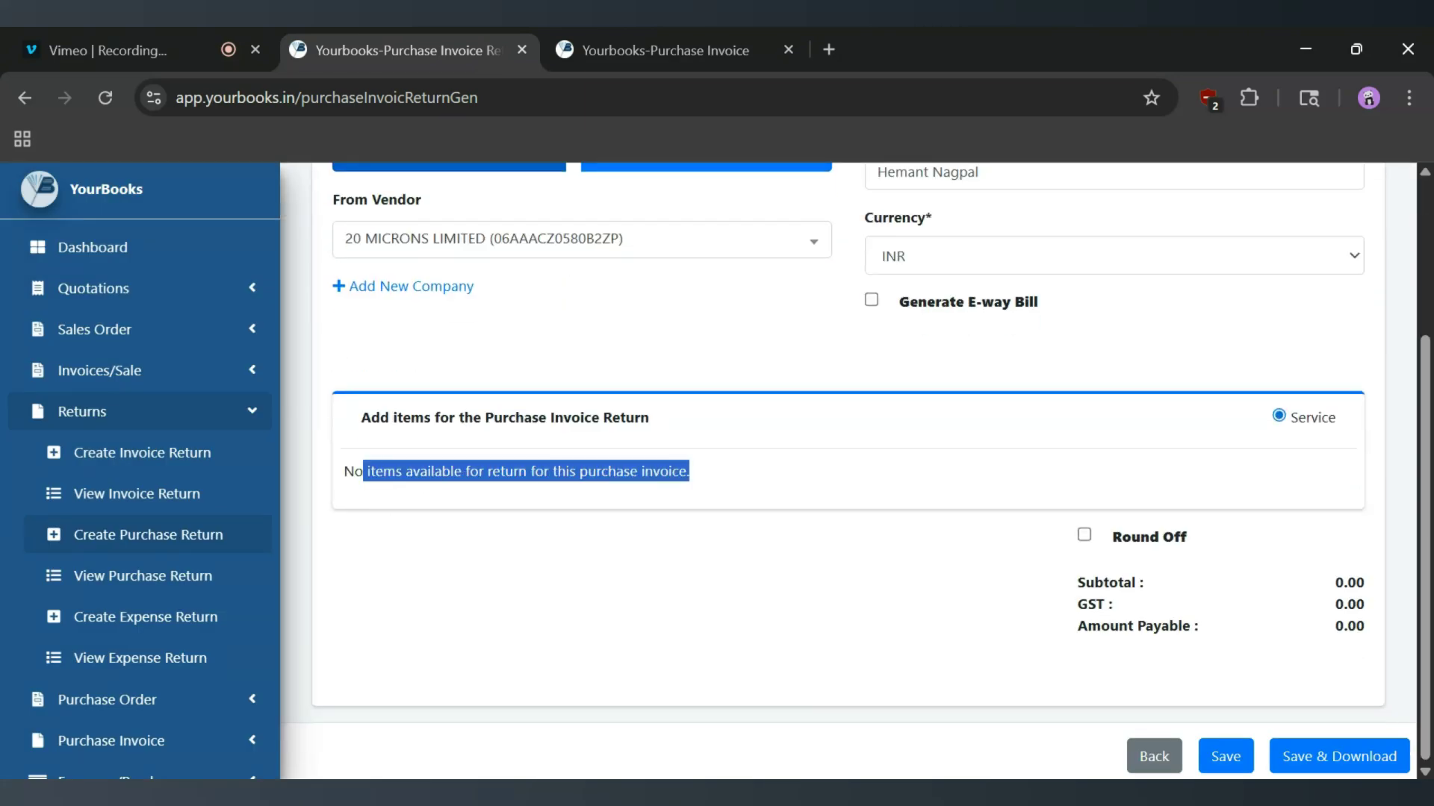
{"action": "scroll", "coordinate": [692, 477], "scroll_direction": "up", "scroll_amount": 2}
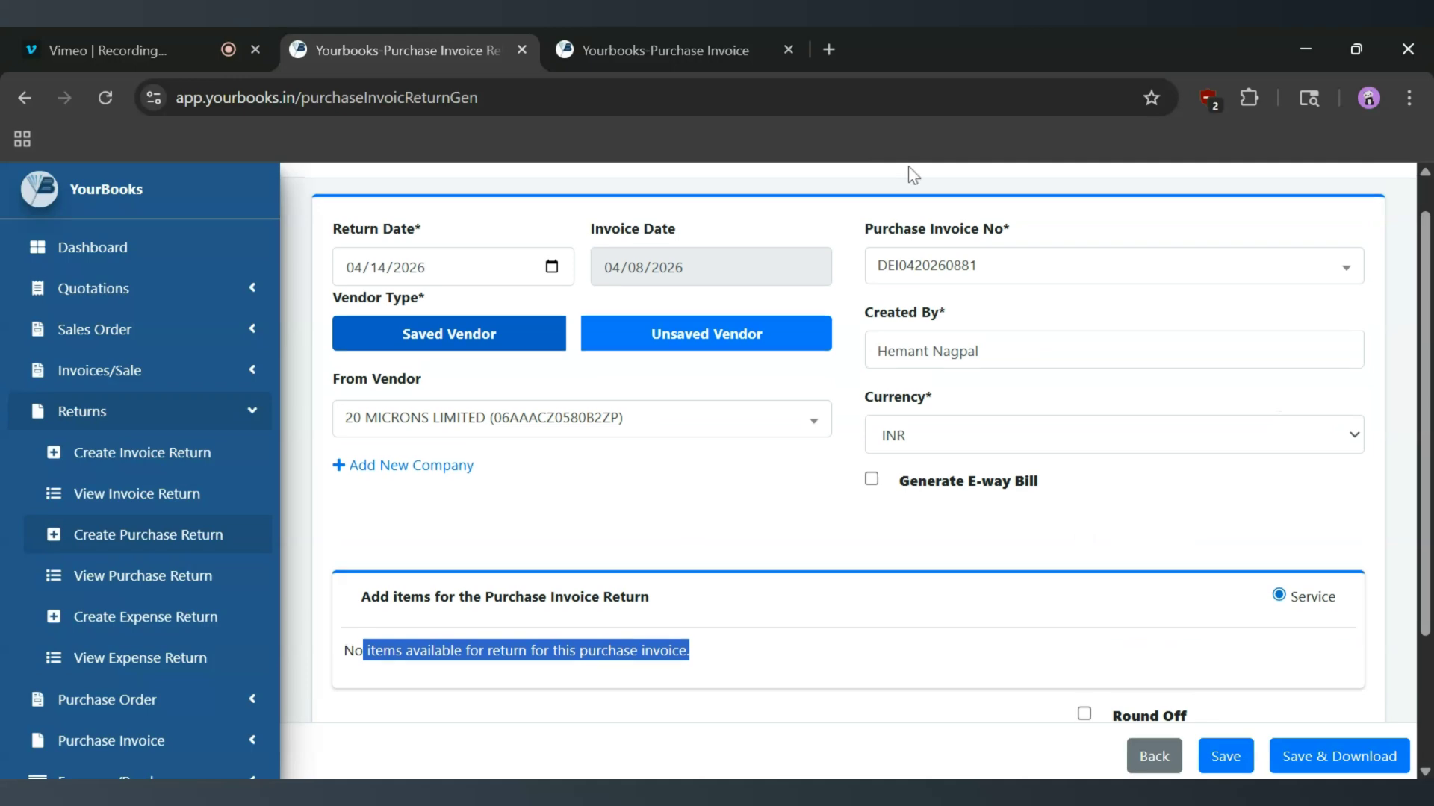
{"action": "left_click", "coordinate": [193, 584]}
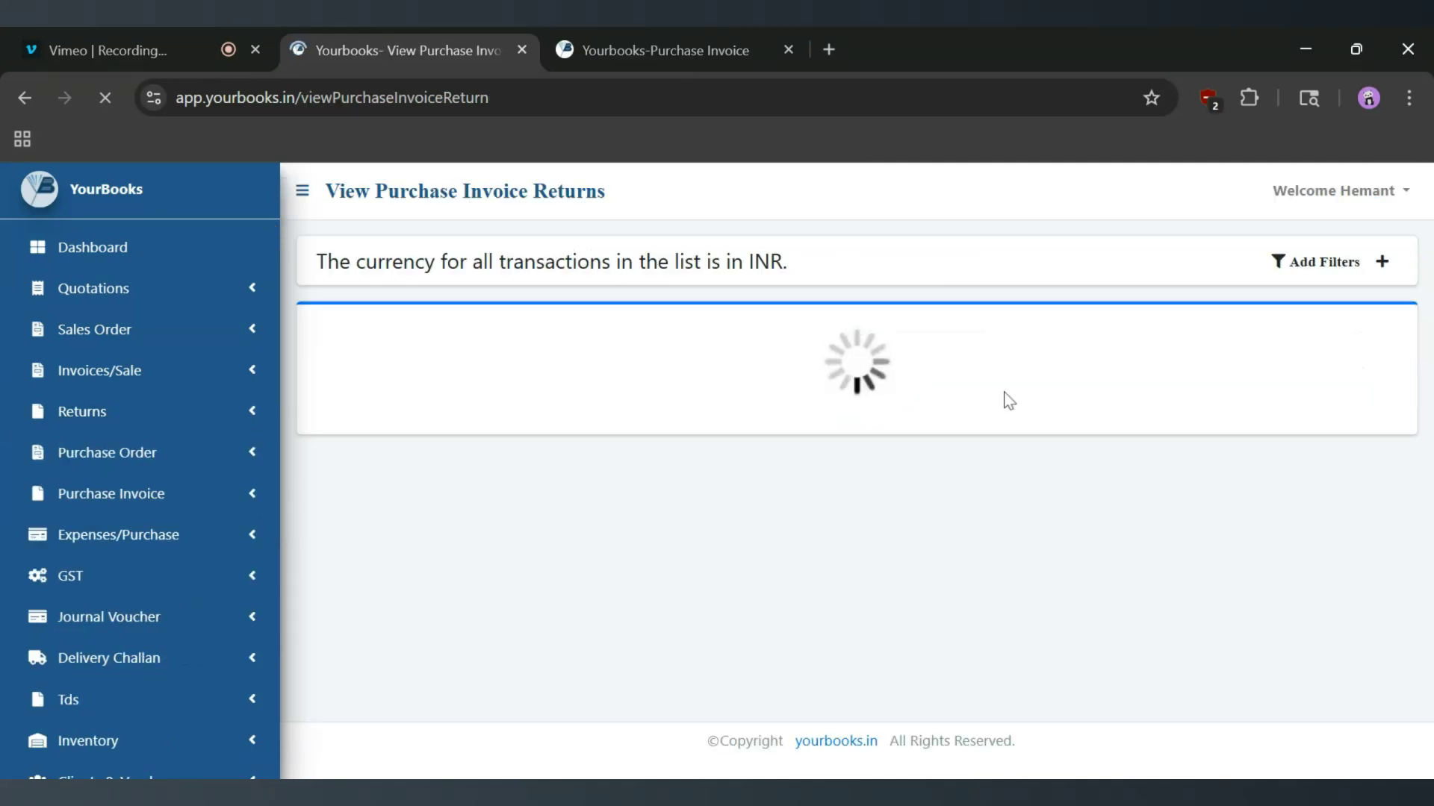